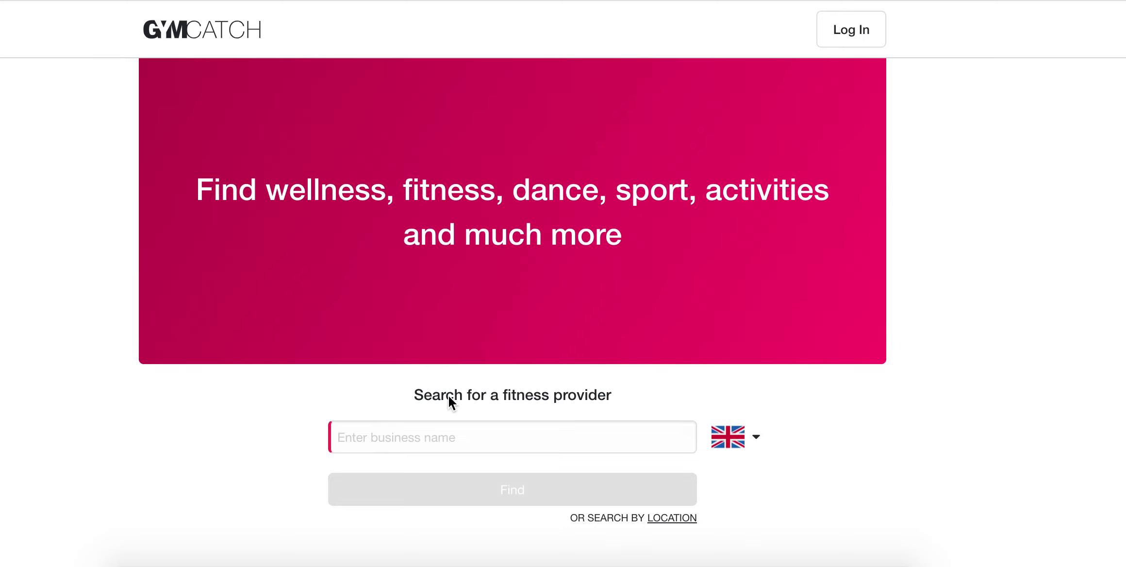
# Search Gymcatch for the business 'enhance wellbeing' and open the Enhance Wellbeing provider page.
pyautogui.scroll(-2, 449, 398)
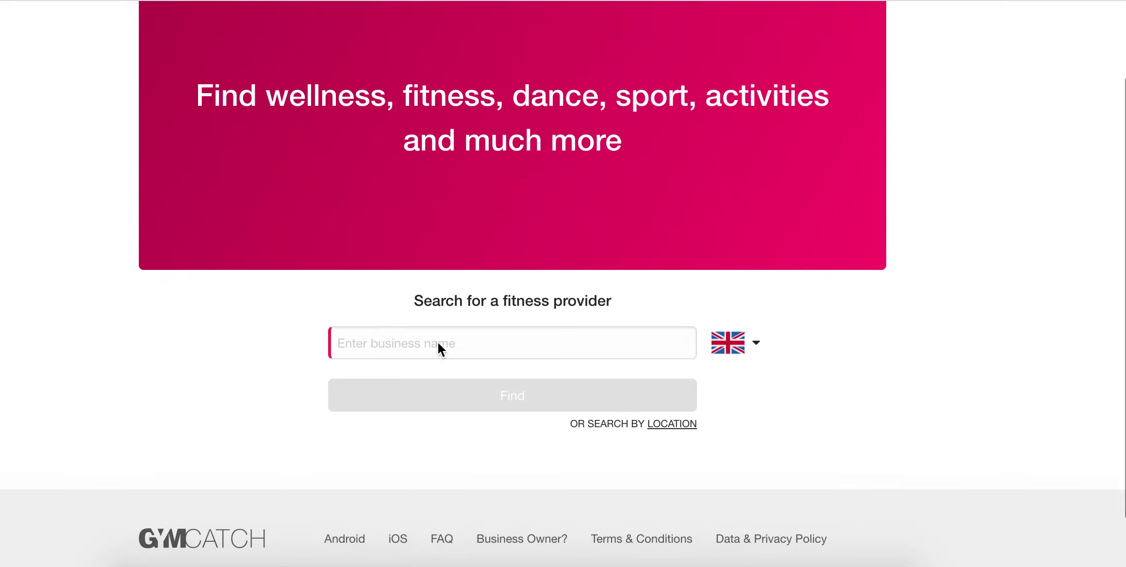
pyautogui.scroll(2, 437, 341)
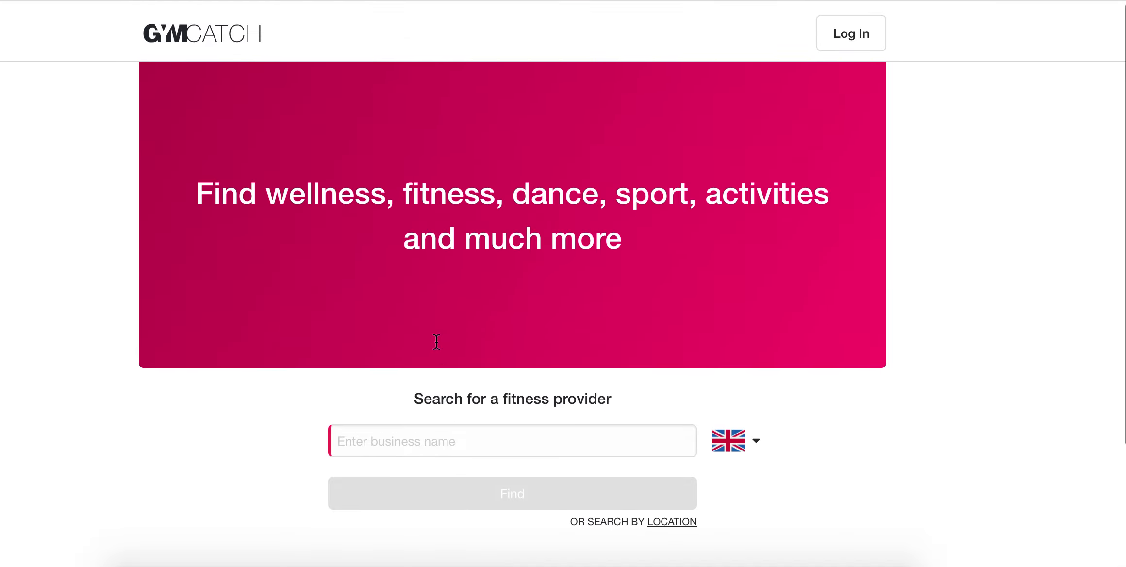
pyautogui.click(373, 439)
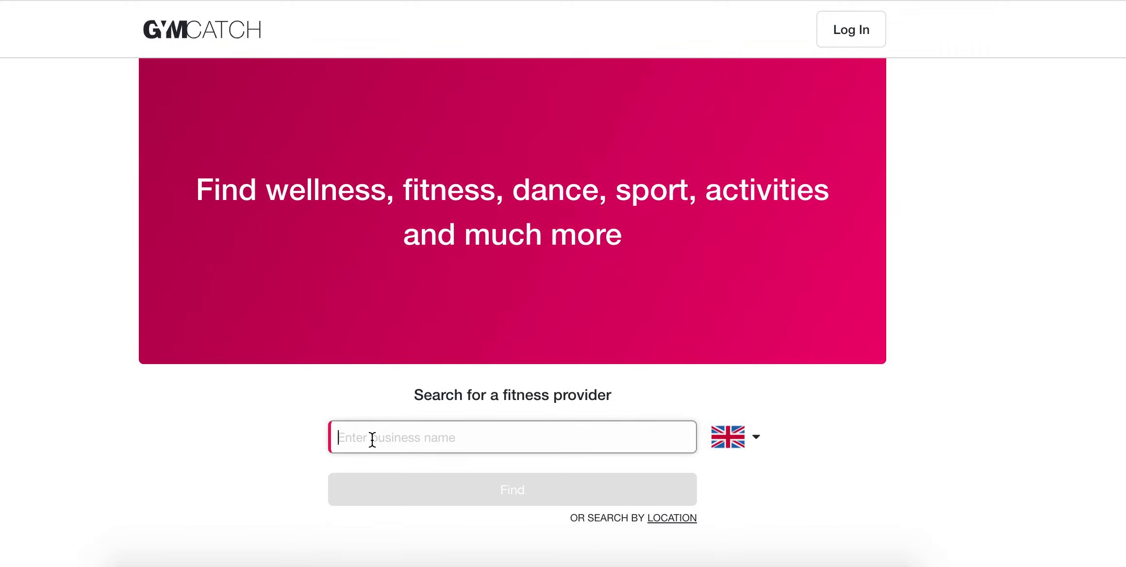
pyautogui.write('enhance wel')
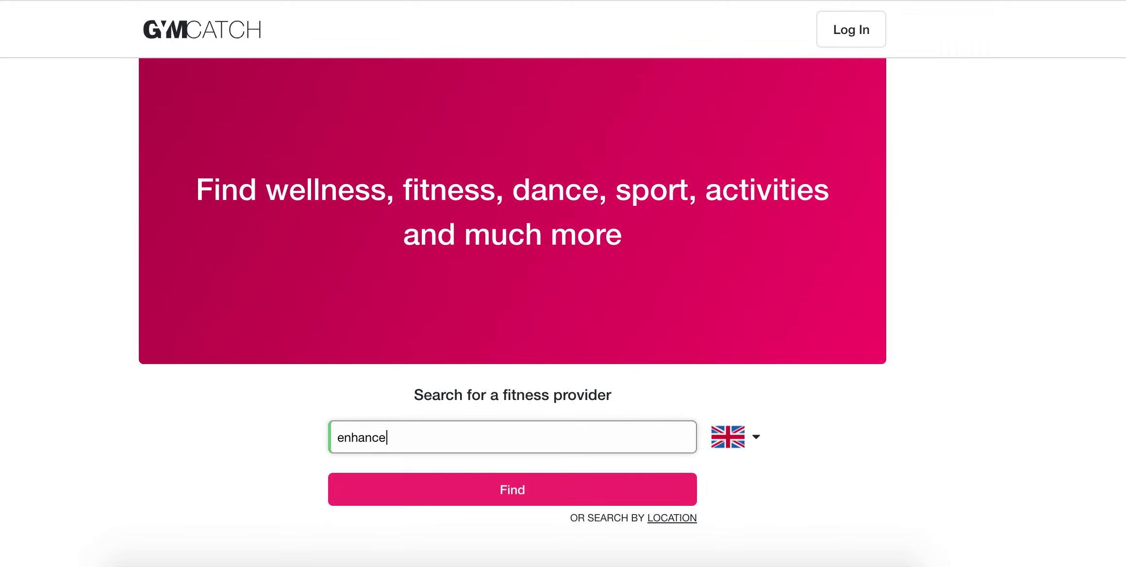
pyautogui.write('lbeing')
pyautogui.click(500, 494)
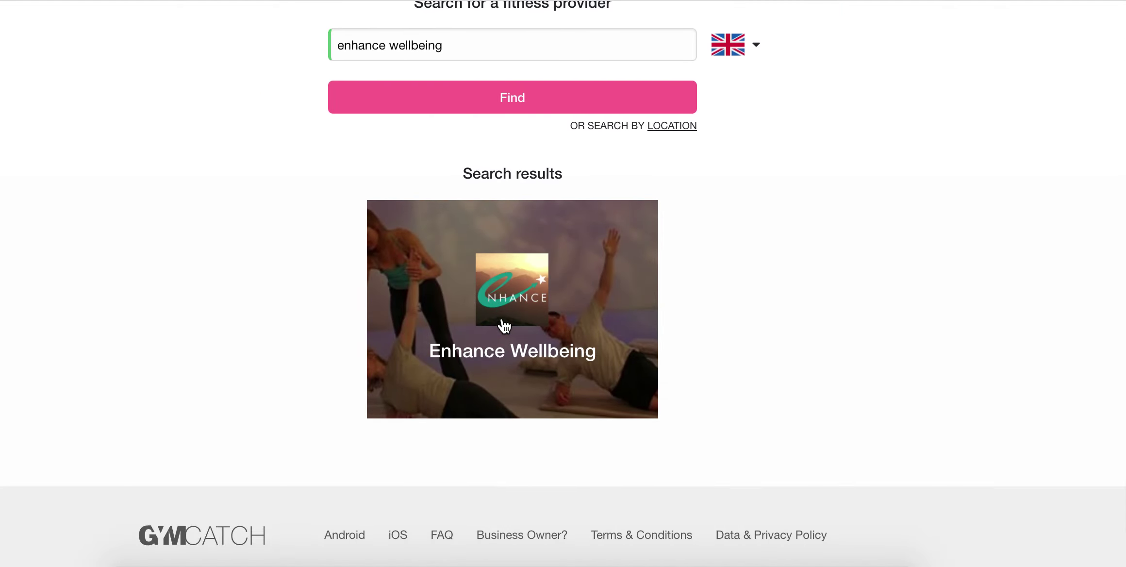
pyautogui.click(503, 323)
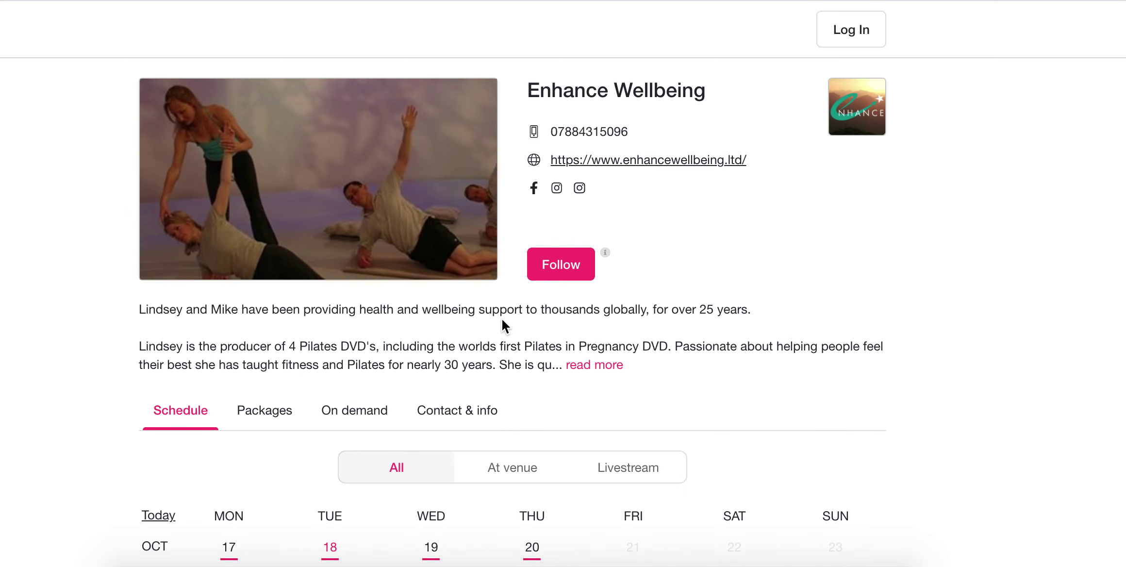
pyautogui.scroll(-4, 502, 318)
pyautogui.scroll(4, 502, 318)
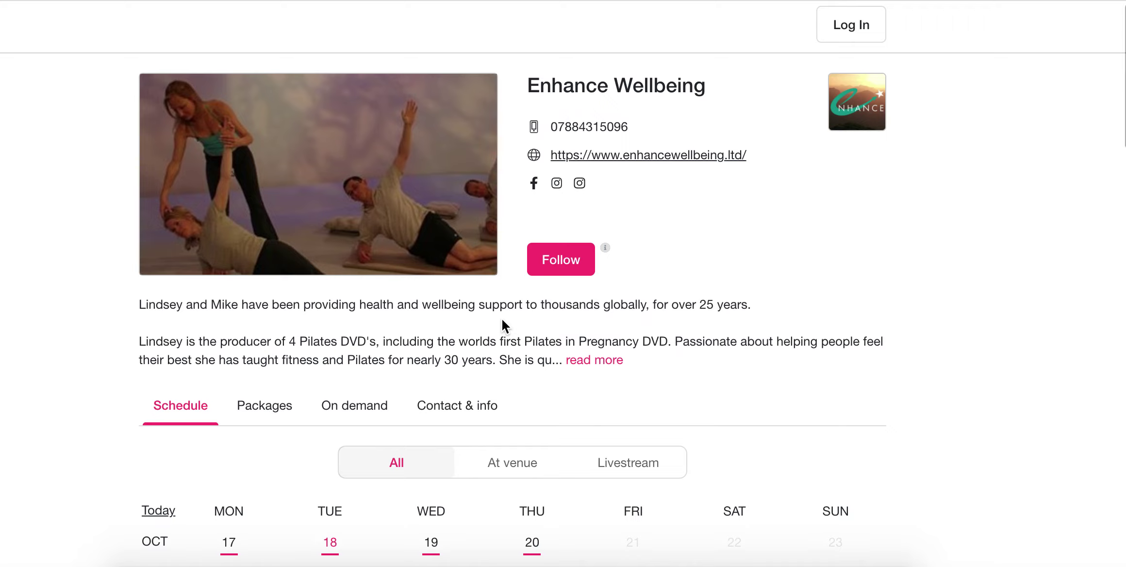
pyautogui.scroll(-10, 502, 318)
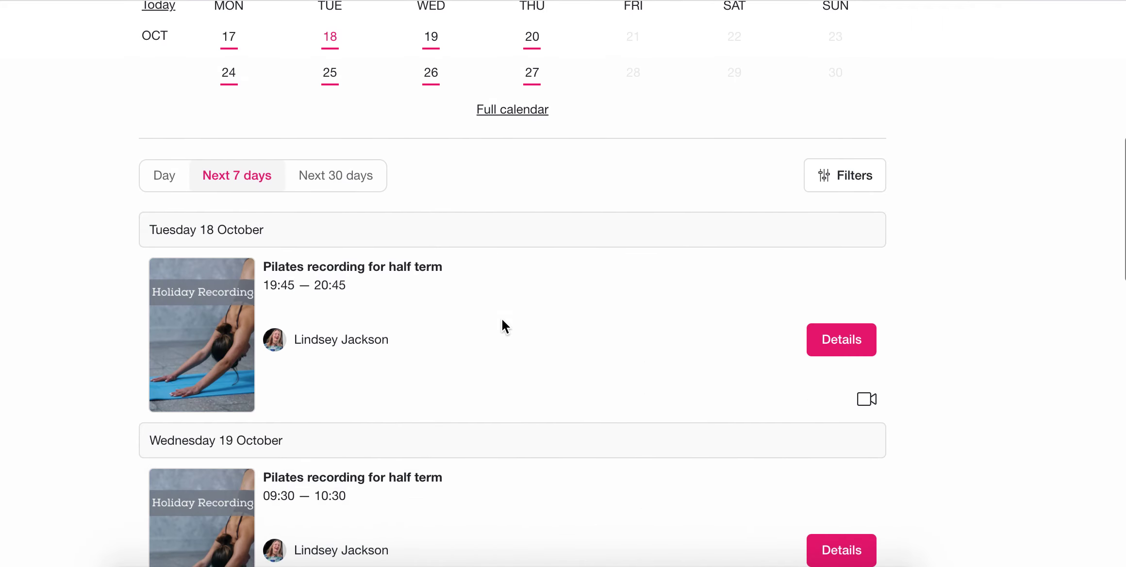
pyautogui.scroll(-8, 501, 318)
pyautogui.scroll(12, 501, 318)
pyautogui.scroll(4, 501, 318)
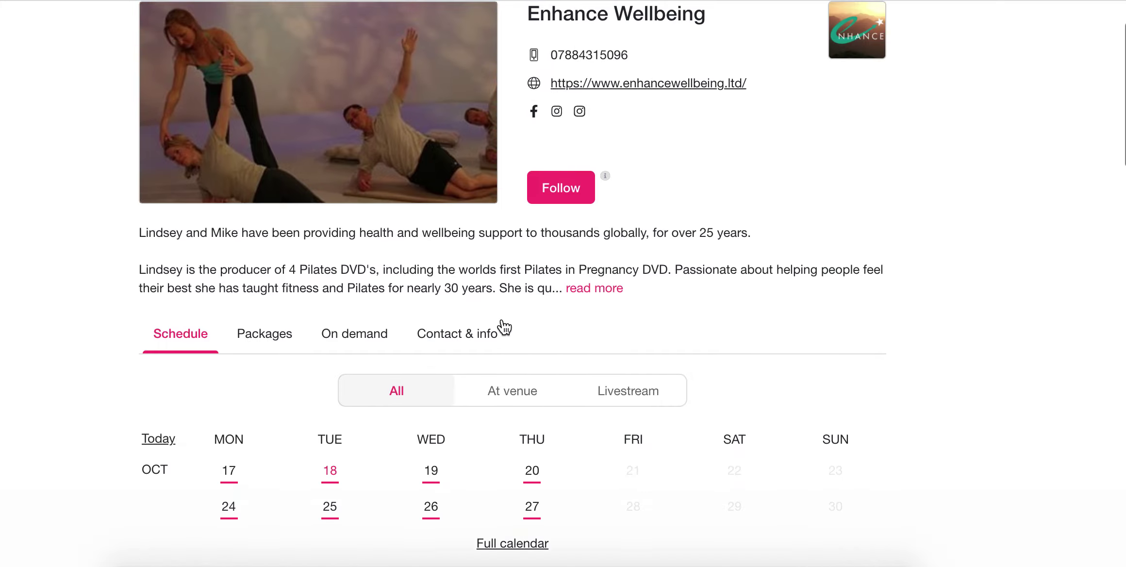
pyautogui.click(262, 342)
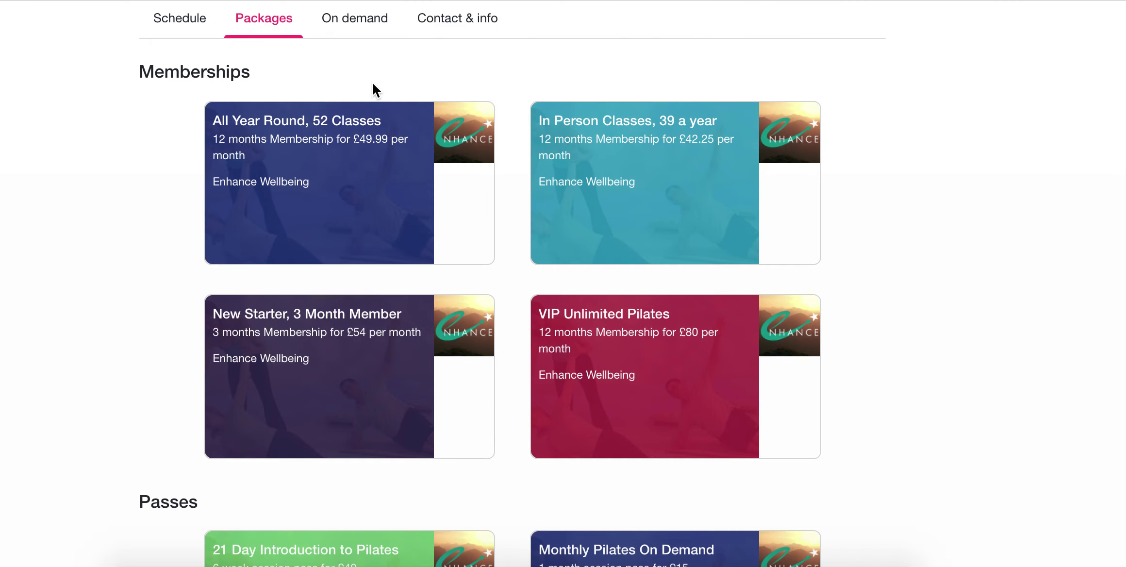
pyautogui.click(359, 19)
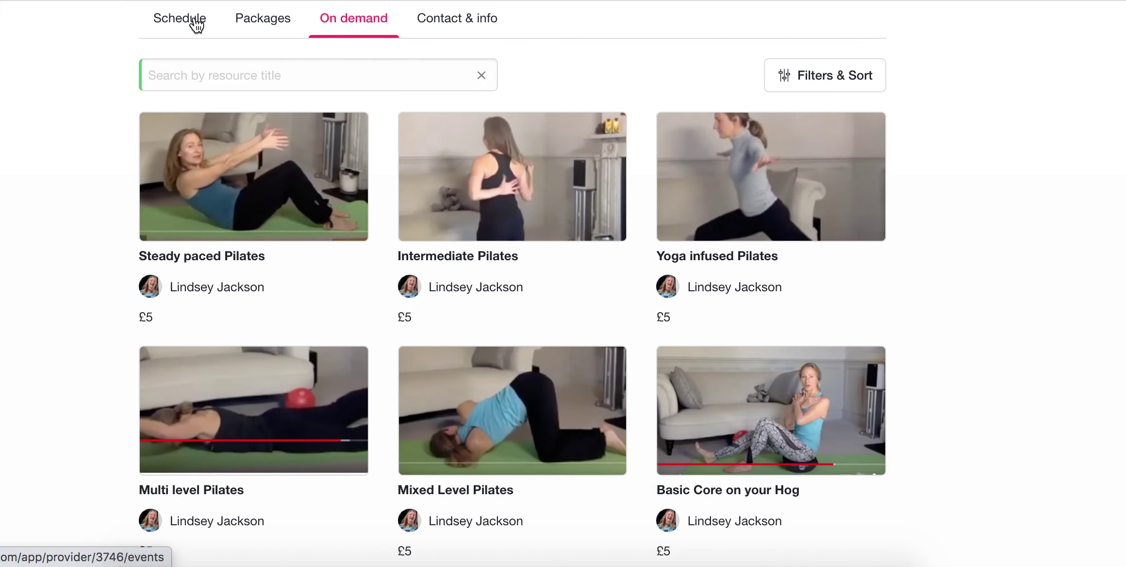
pyautogui.click(197, 22)
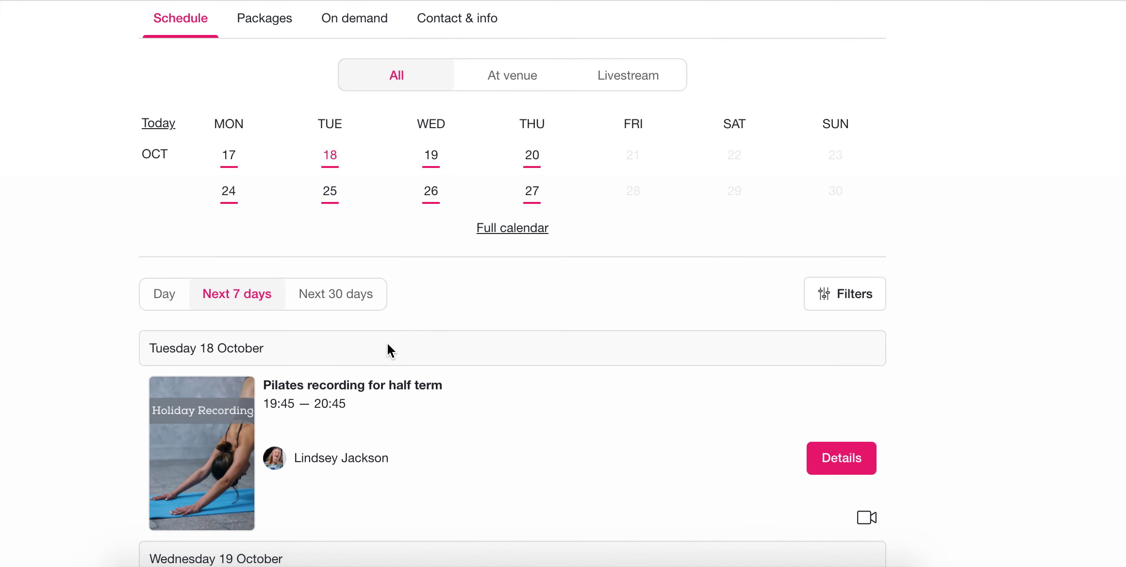
pyautogui.scroll(3, 387, 343)
pyautogui.scroll(5, 387, 343)
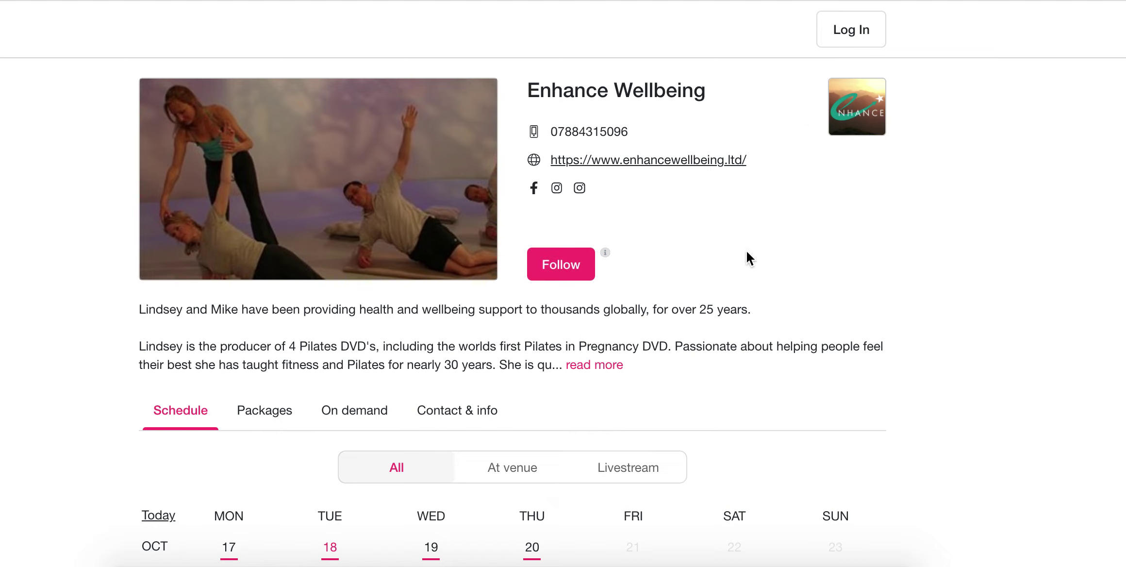
pyautogui.click(844, 37)
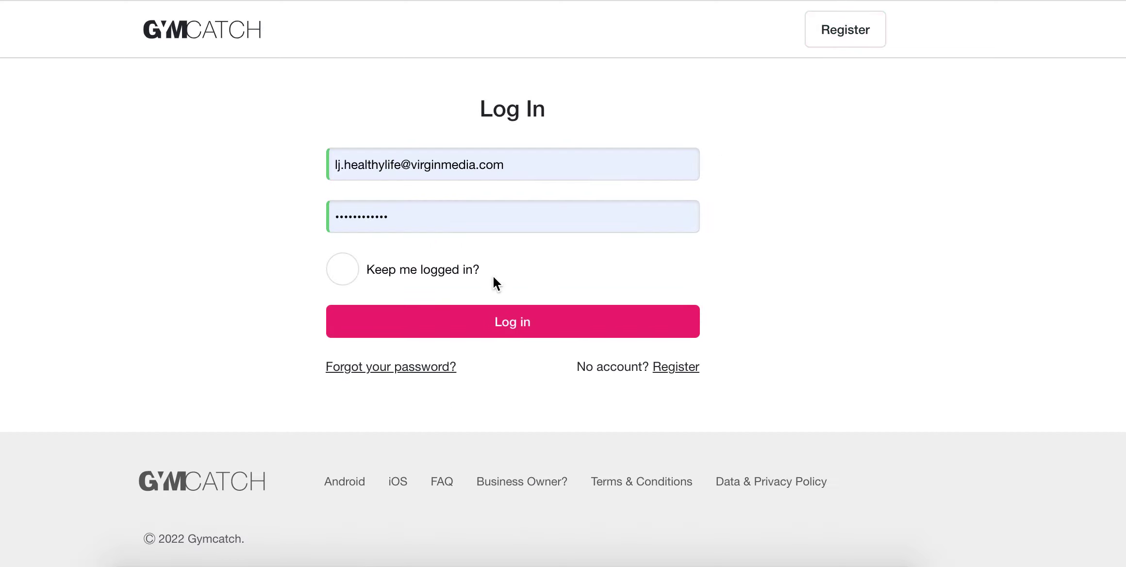
# Sign in with the saved account details and return to the followed Enhance Wellbeing page.
pyautogui.click(507, 323)
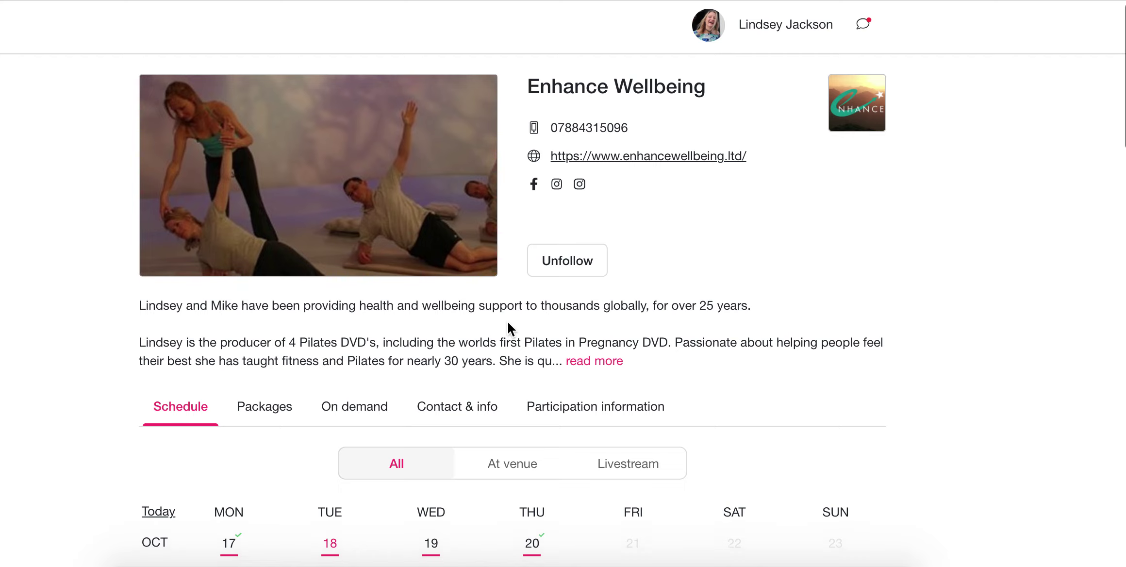
pyautogui.scroll(-3, 508, 323)
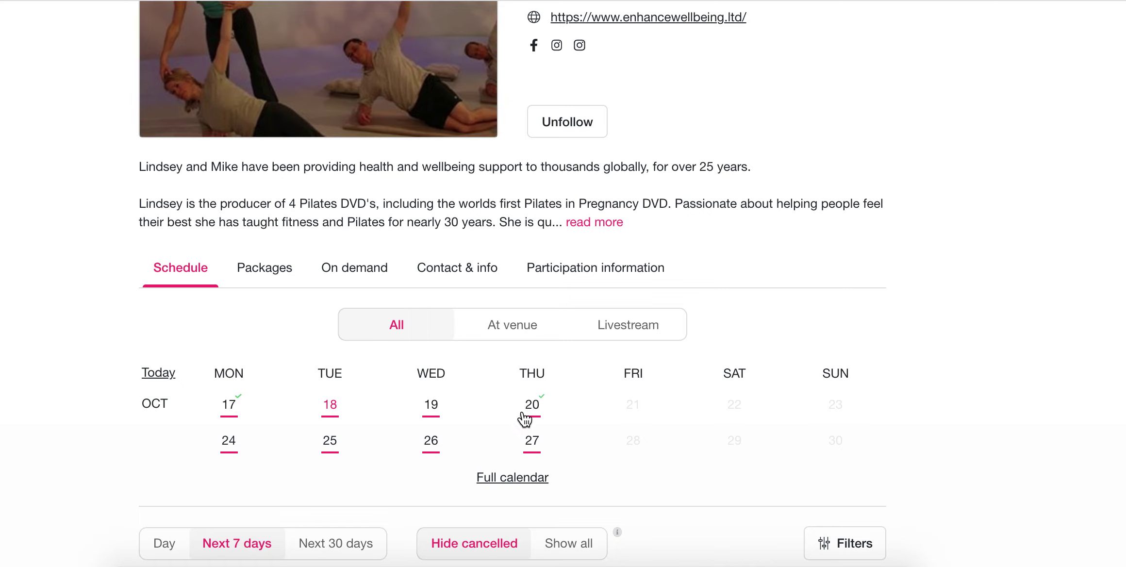
pyautogui.scroll(-7, 522, 414)
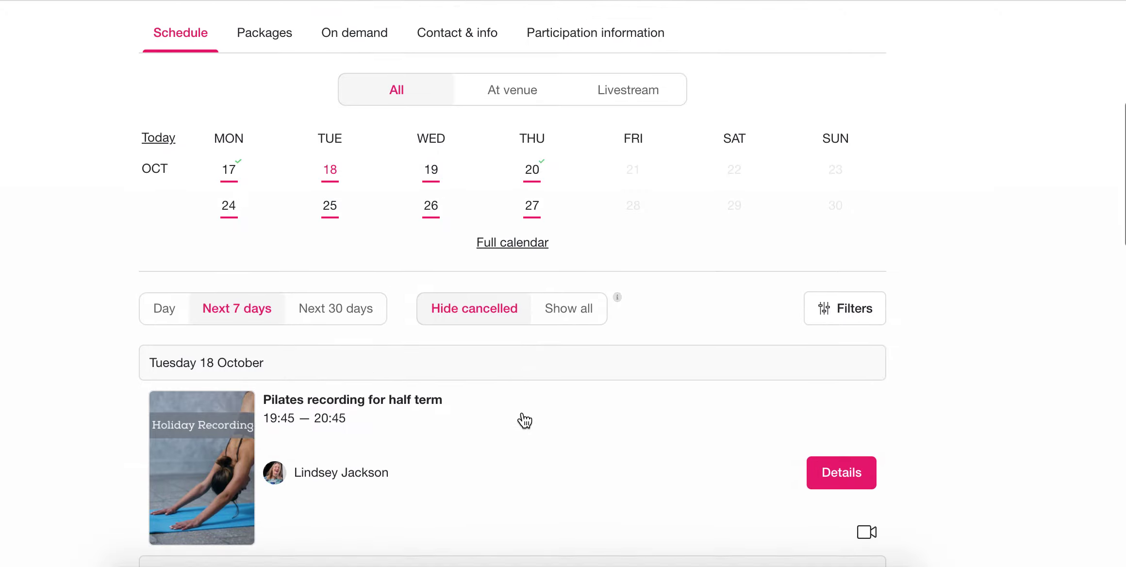
pyautogui.scroll(-11, 524, 413)
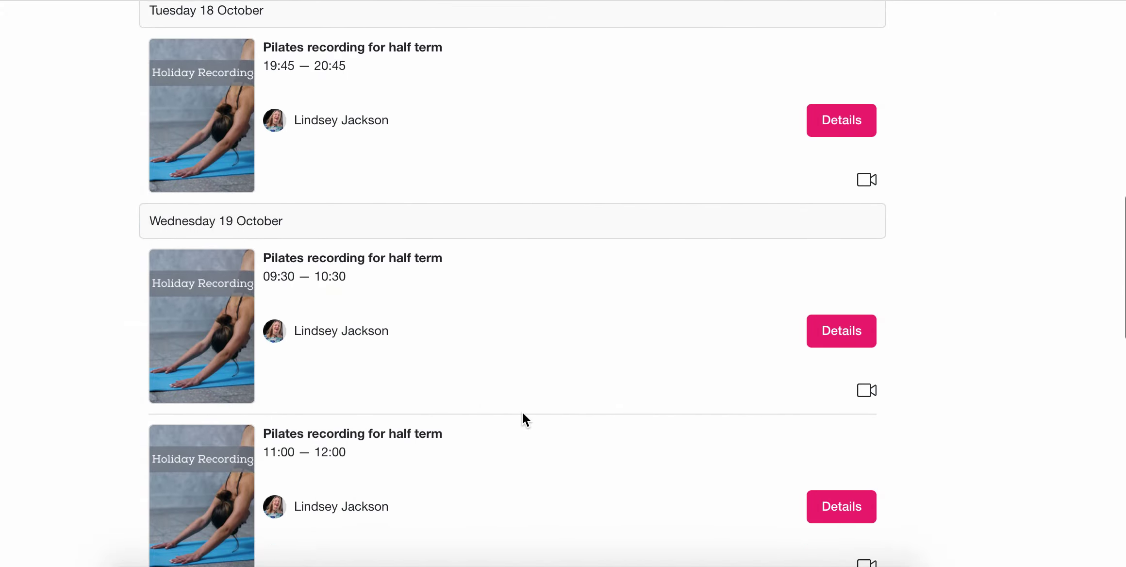
pyautogui.scroll(-1, 522, 411)
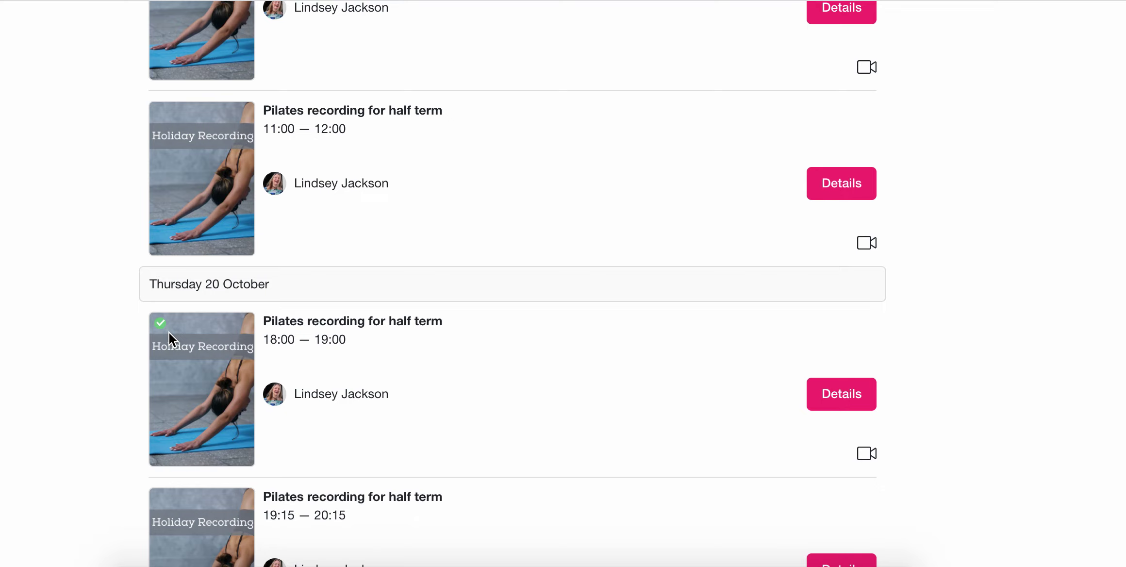
pyautogui.scroll(1, 356, 341)
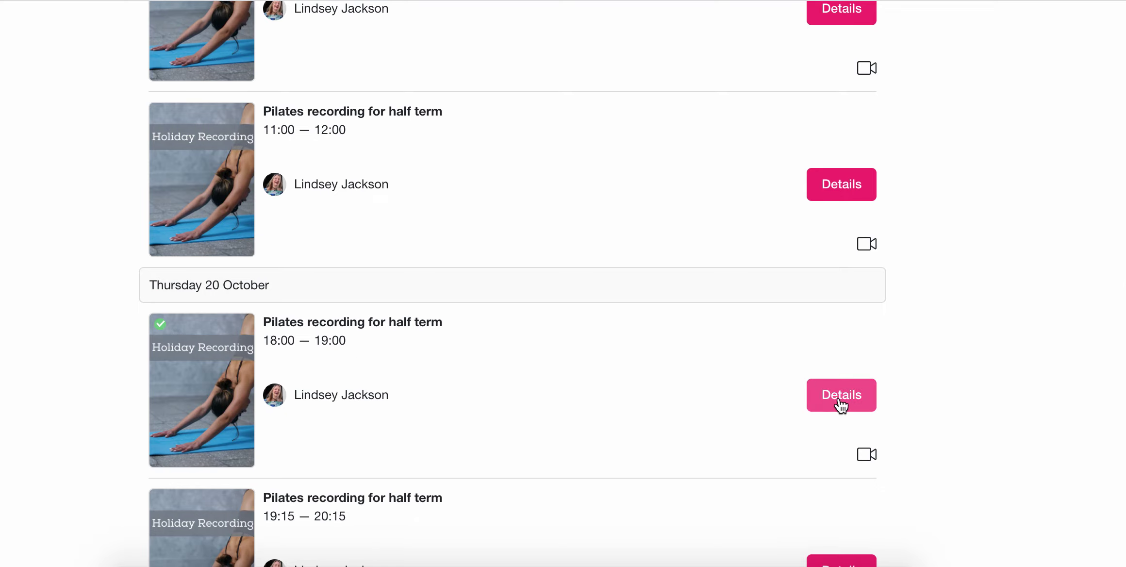
pyautogui.scroll(15, 841, 405)
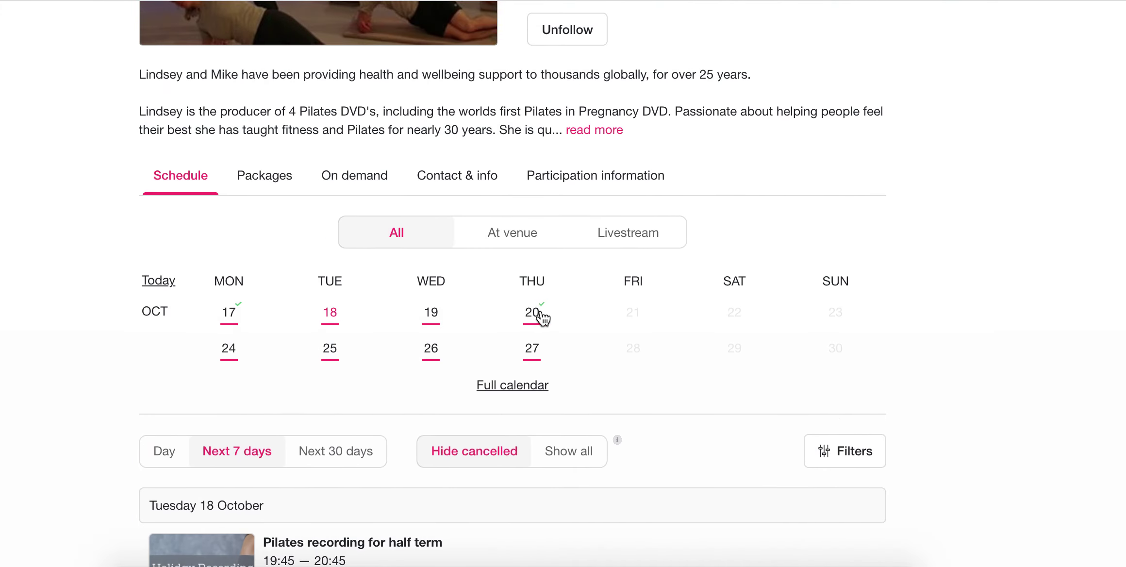
pyautogui.scroll(5, 537, 311)
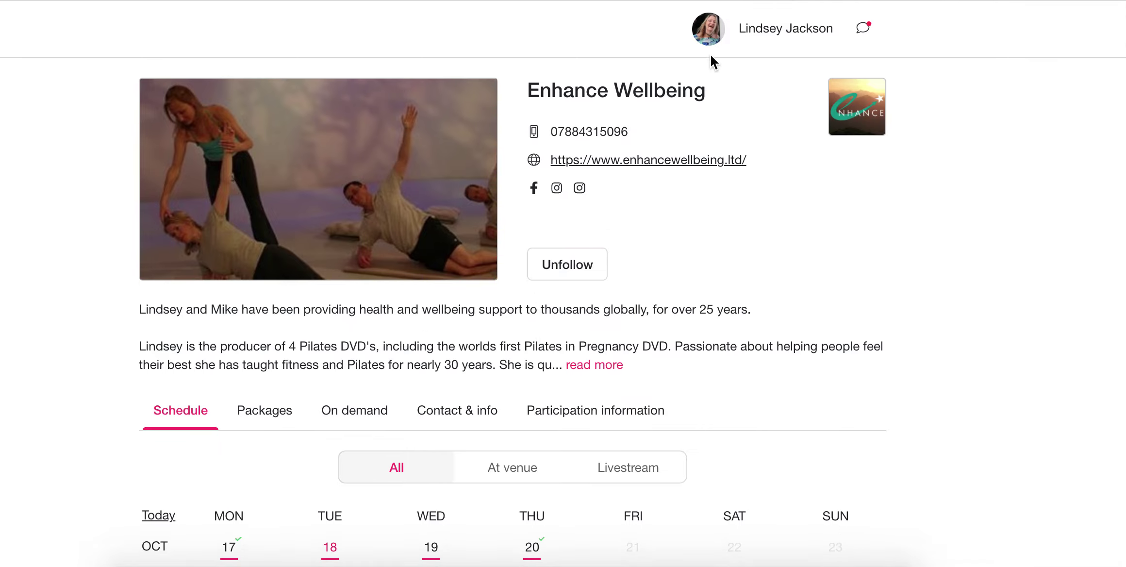
pyautogui.click(721, 36)
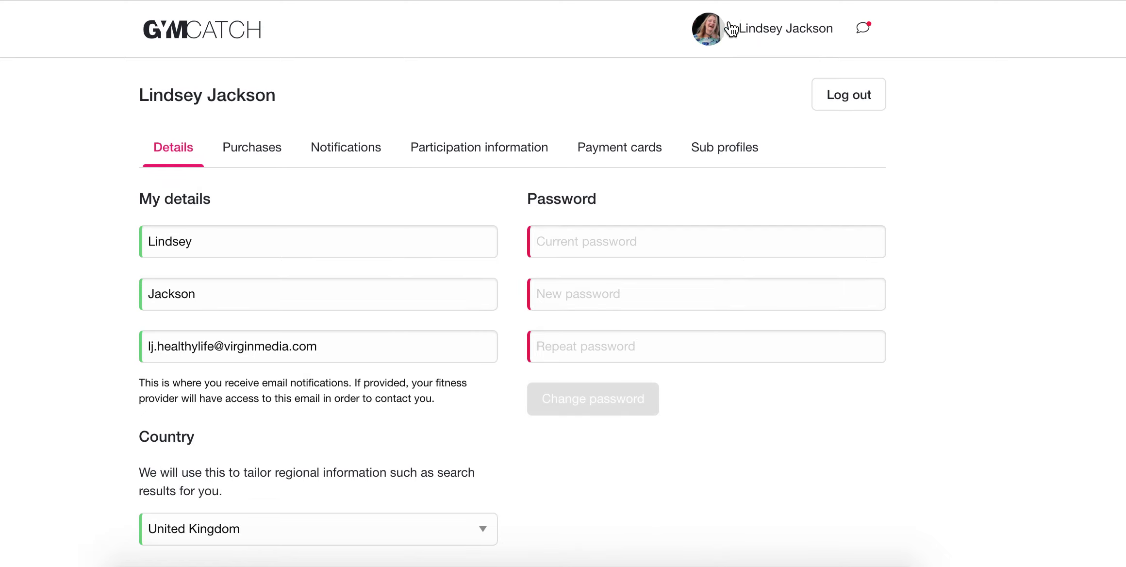
# Find the Thursday 20 October Pilates booking under My bookings and open its details.
pyautogui.click(249, 154)
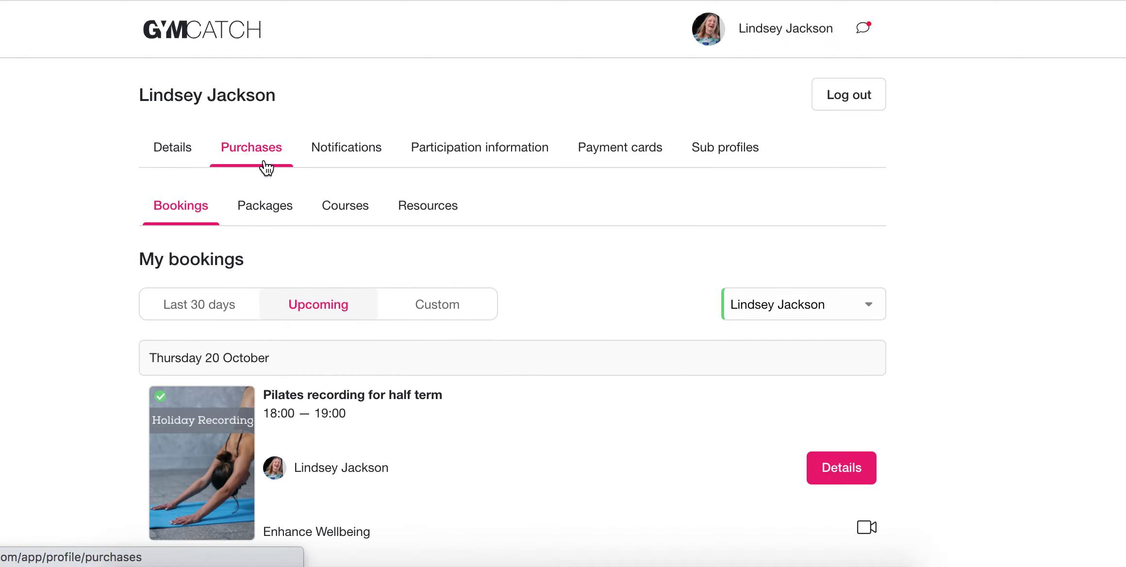
pyautogui.scroll(-2, 406, 400)
pyautogui.scroll(-1, 405, 399)
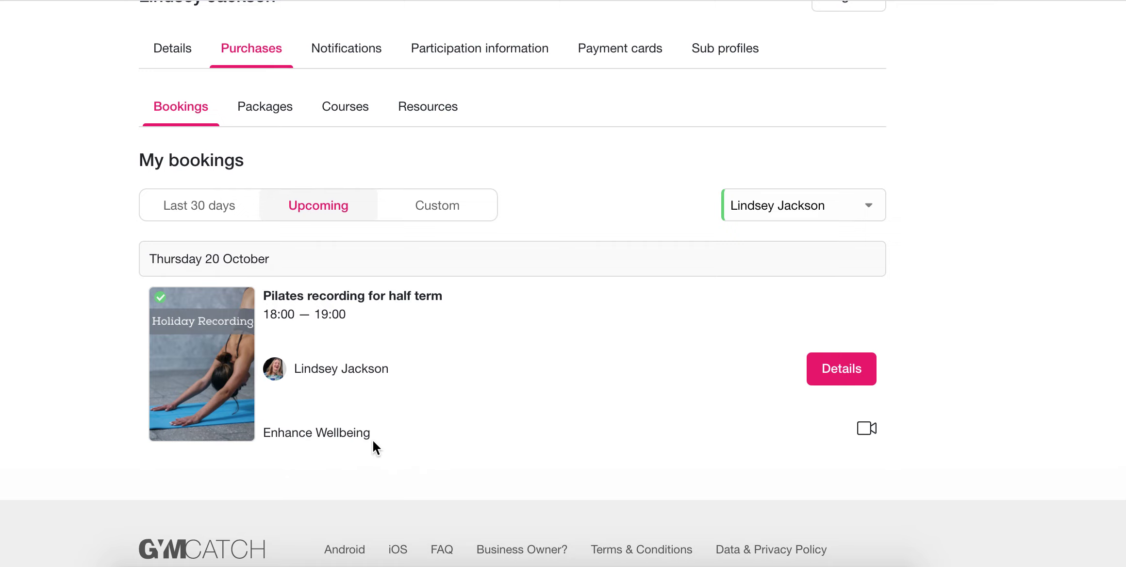
pyautogui.click(831, 370)
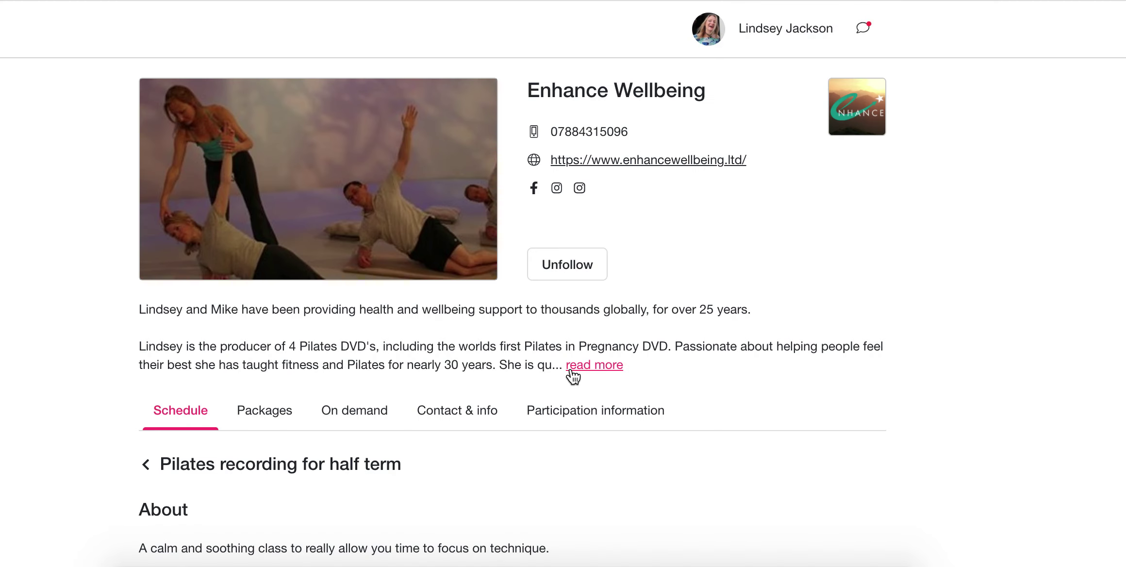
pyautogui.scroll(-10, 573, 379)
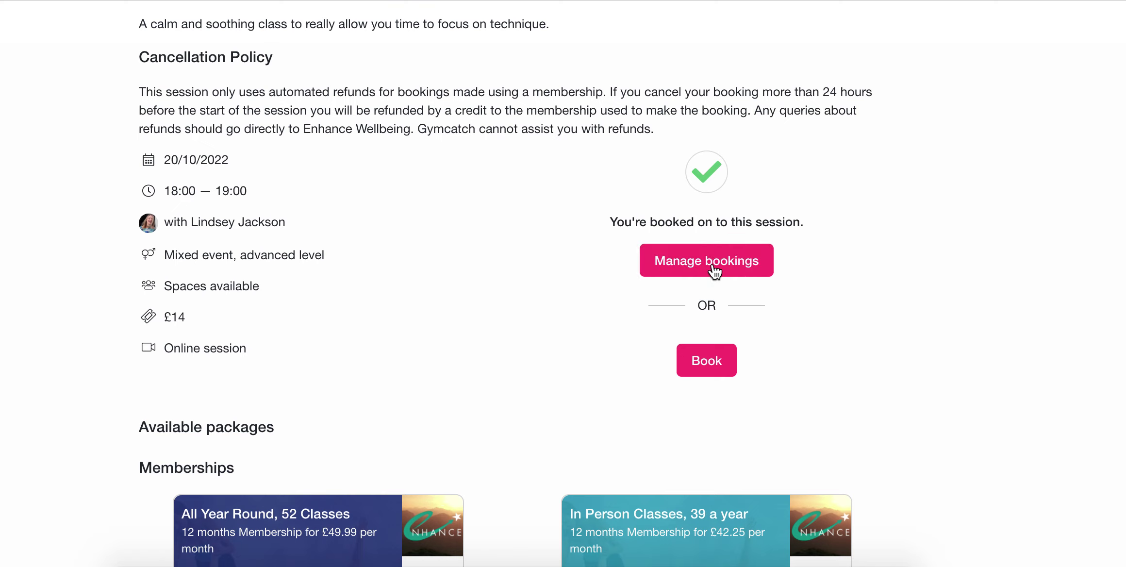
pyautogui.scroll(10, 713, 270)
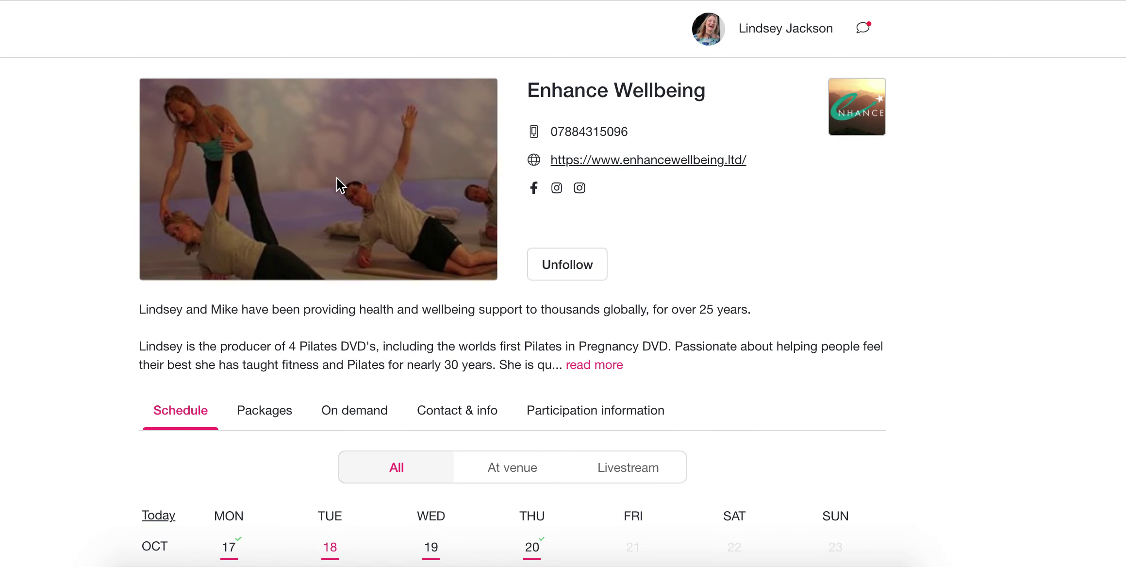
pyautogui.scroll(-5, 341, 185)
pyautogui.scroll(4, 341, 185)
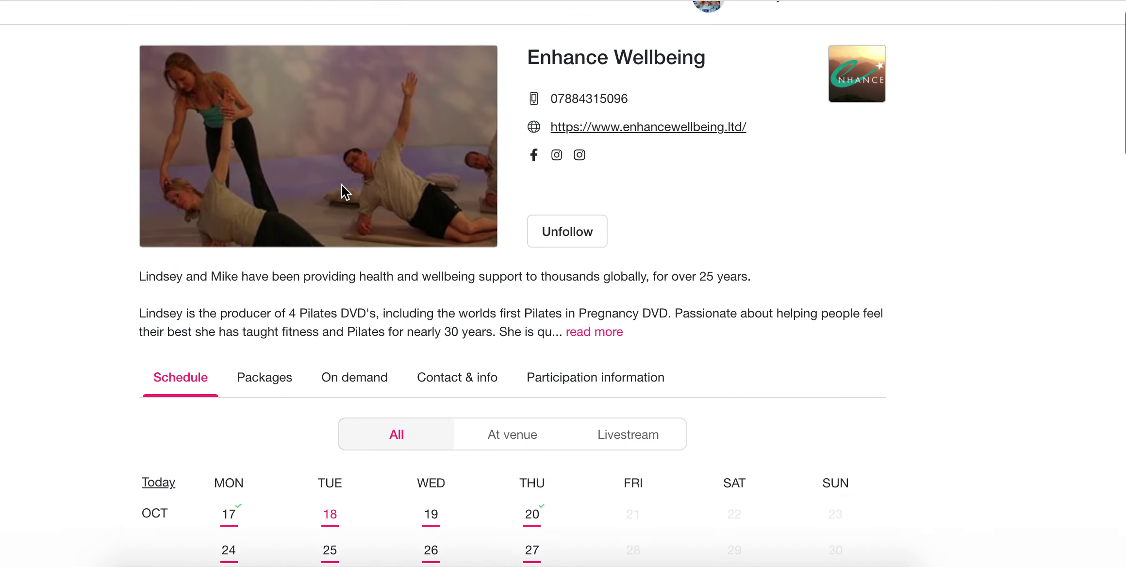
pyautogui.scroll(1, 341, 185)
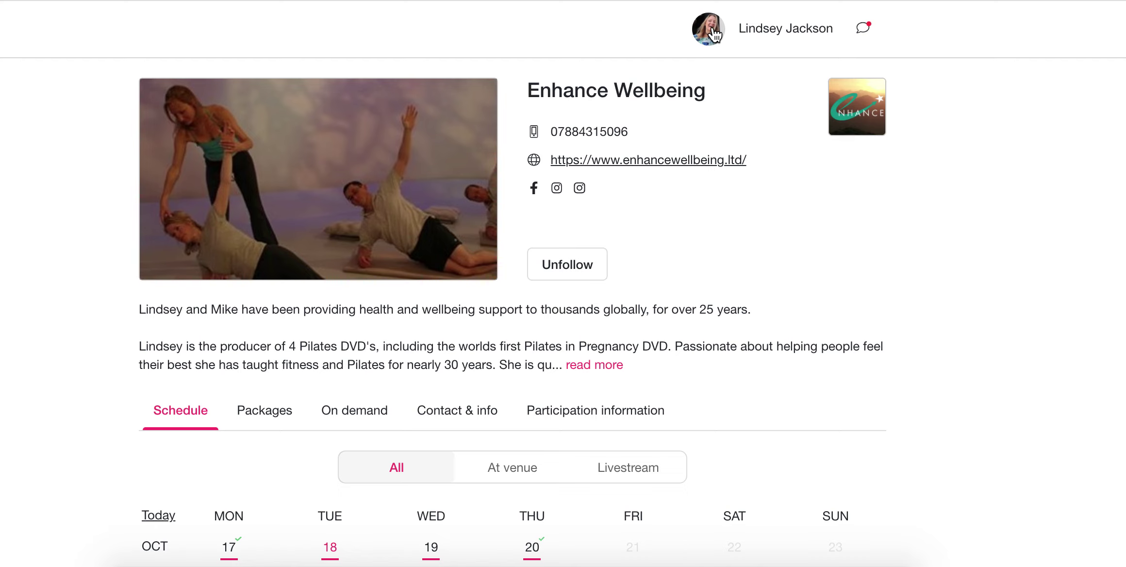
pyautogui.scroll(-5, 510, 349)
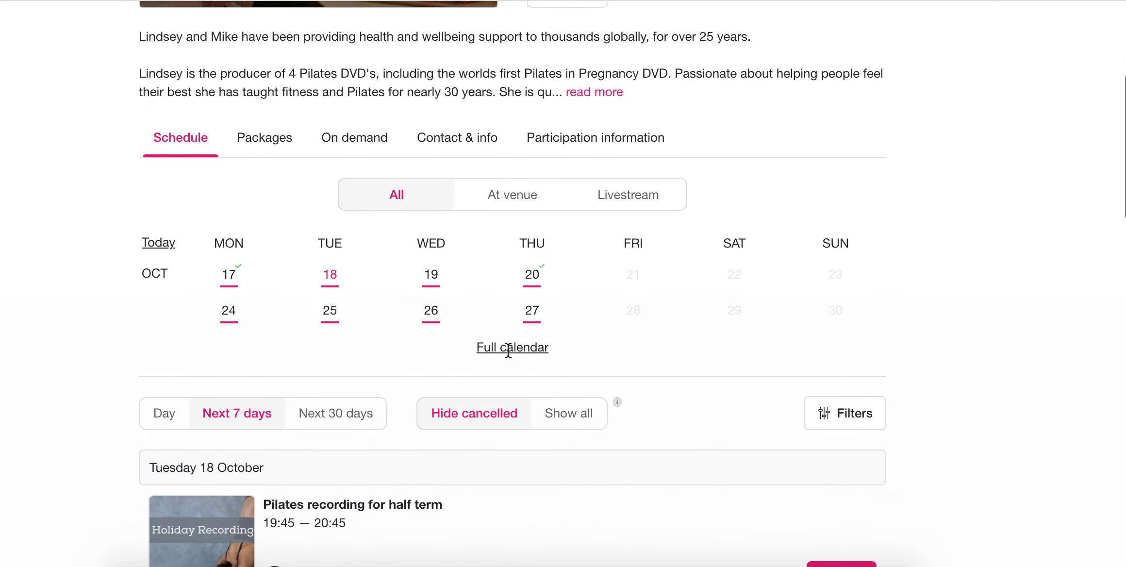
pyautogui.scroll(-1, 538, 280)
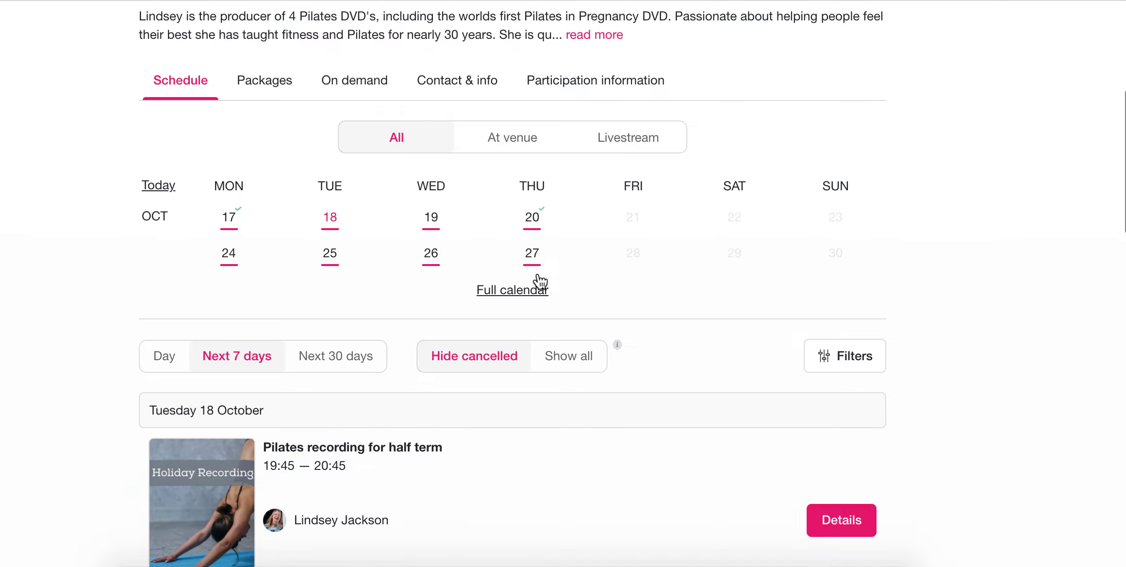
pyautogui.click(536, 219)
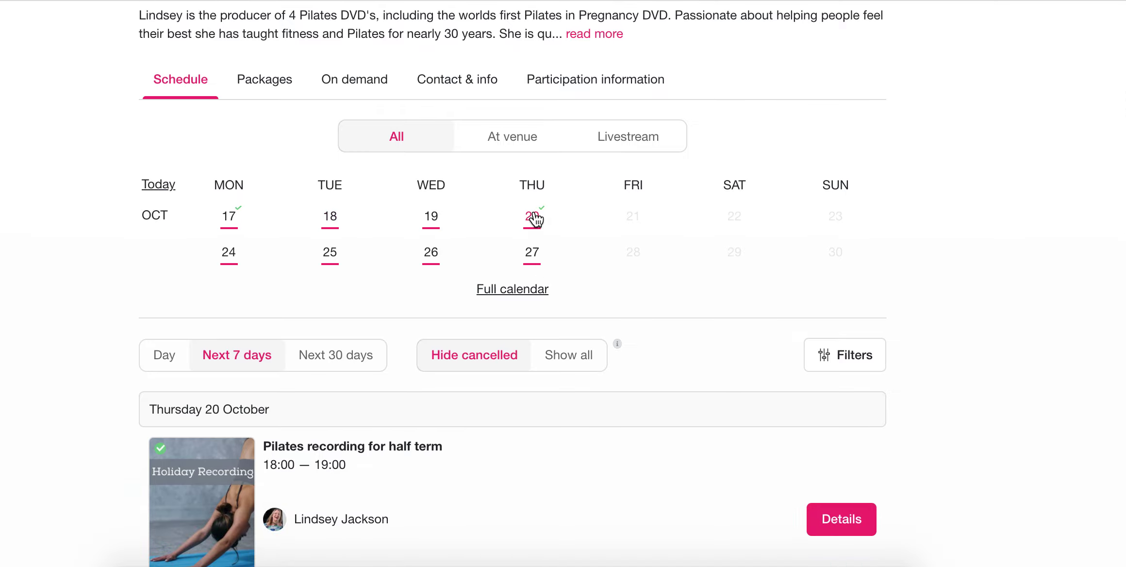
# Open the details of the 18:00–19:00 Pilates recording for half term class.
pyautogui.scroll(-2, 524, 306)
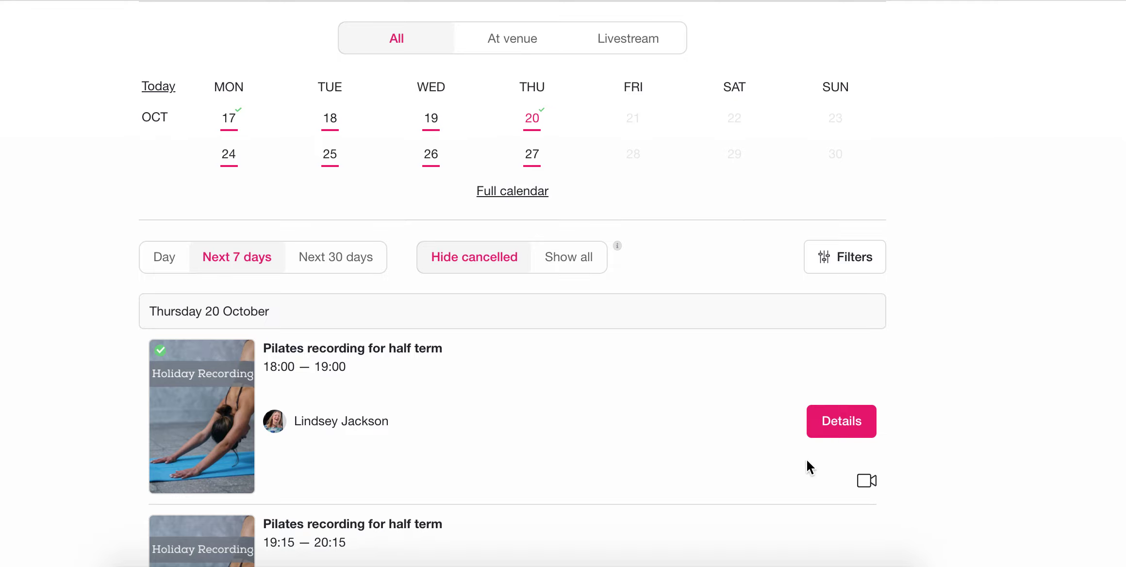
pyautogui.click(842, 421)
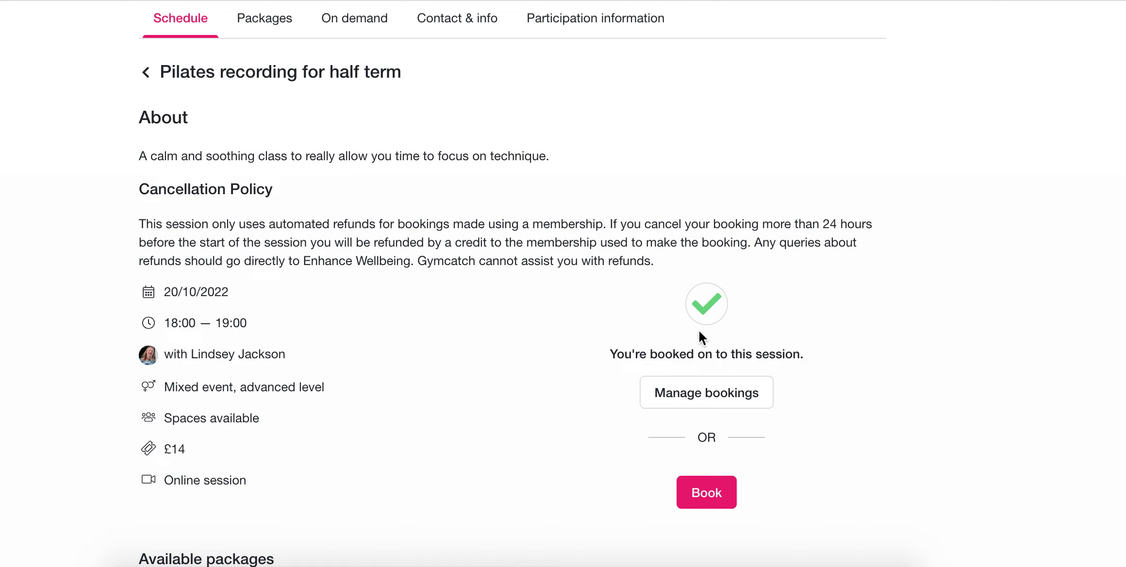
# Cancel the 20 October Pilates recording booking through Manage bookings and close the dialog.
pyautogui.click(709, 401)
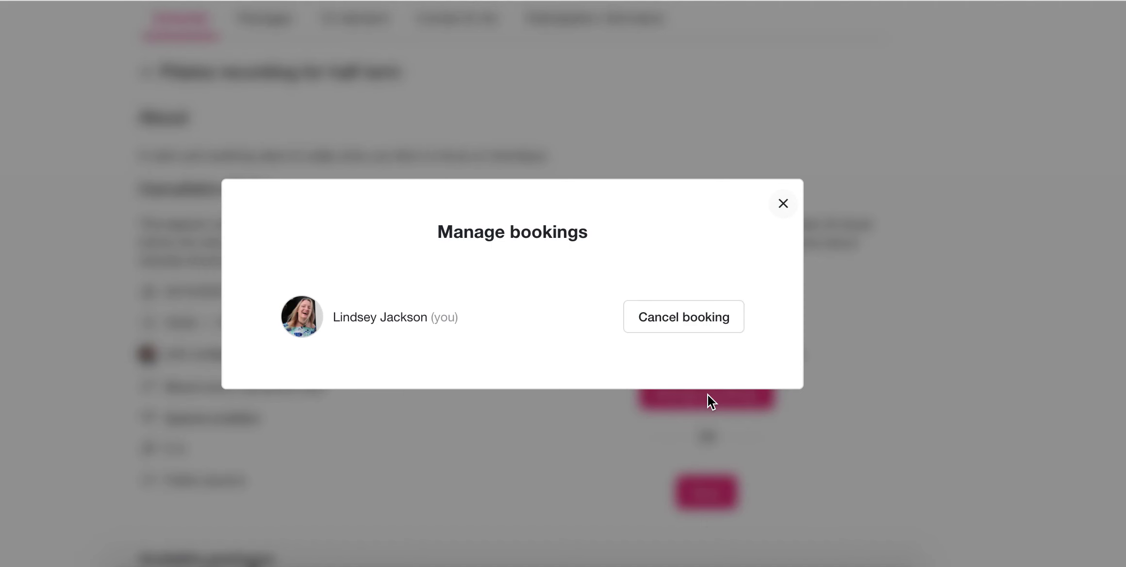
pyautogui.click(659, 318)
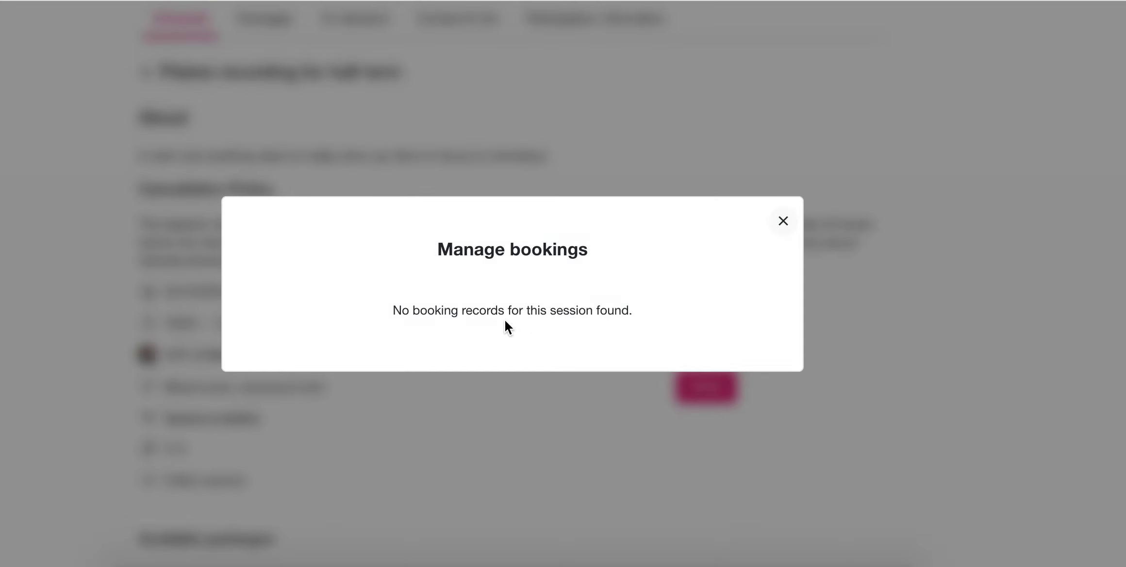
pyautogui.click(783, 224)
pyautogui.scroll(5, 604, 258)
pyautogui.scroll(3, 604, 258)
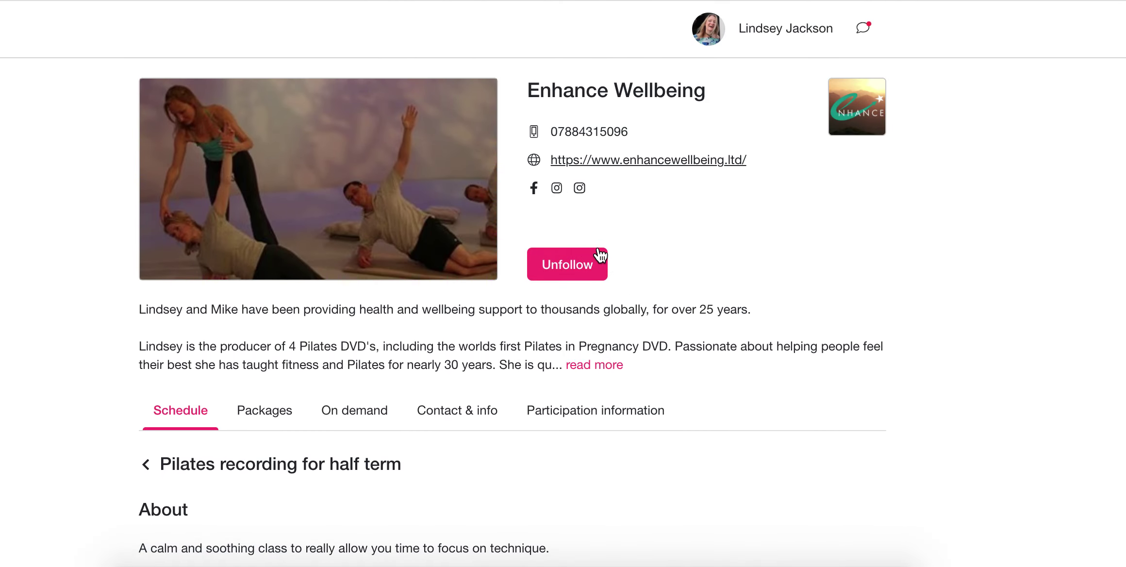
pyautogui.scroll(-1, 268, 377)
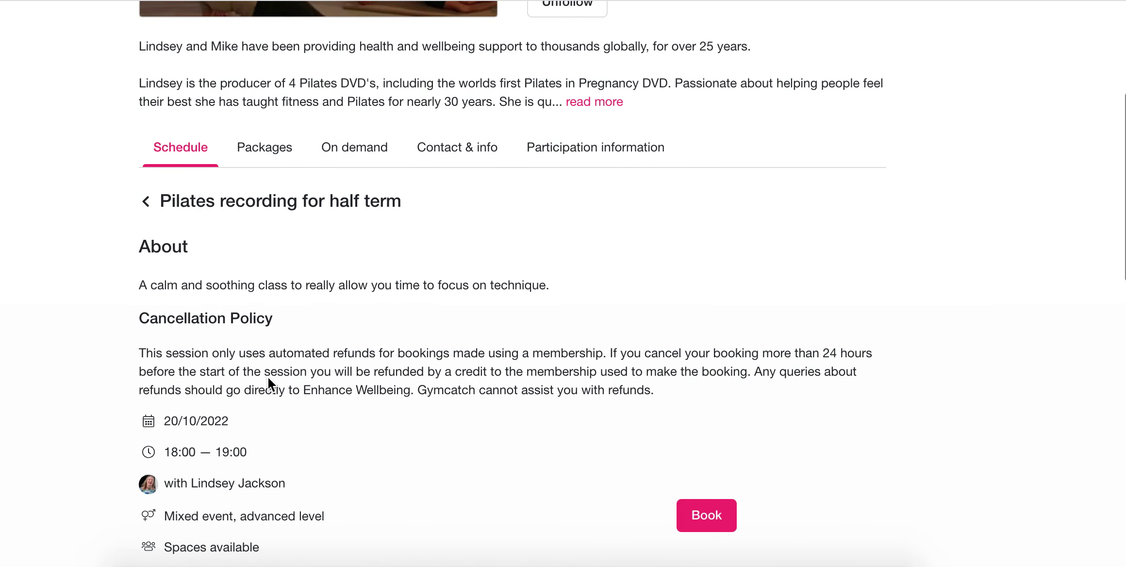
pyautogui.scroll(-3, 209, 191)
pyautogui.scroll(6, 205, 184)
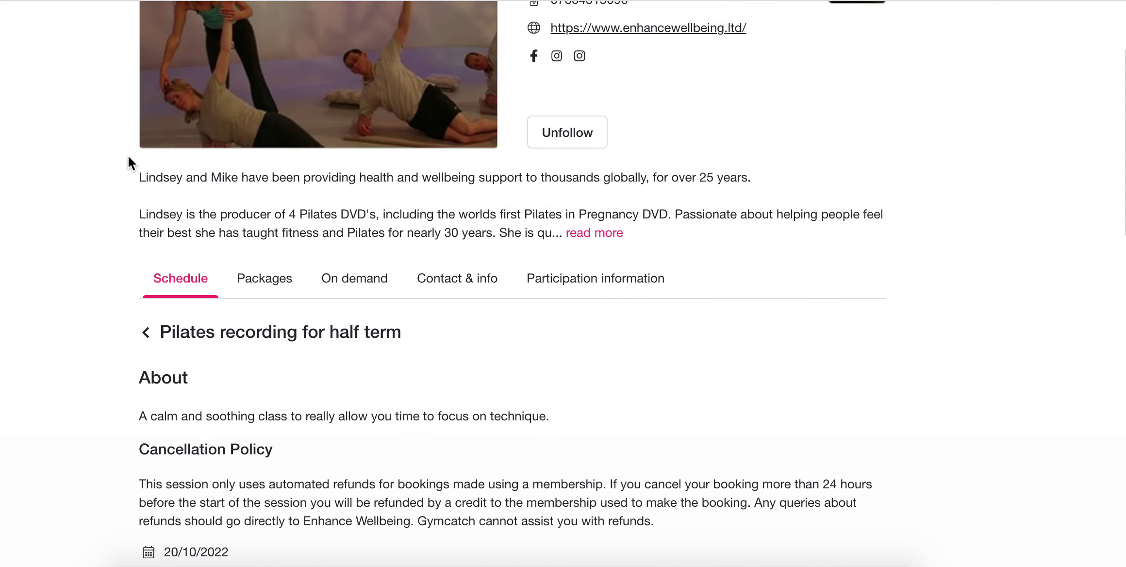
# Go back to the Enhance Wellbeing schedule, then bring up its Packages list.
pyautogui.click(180, 286)
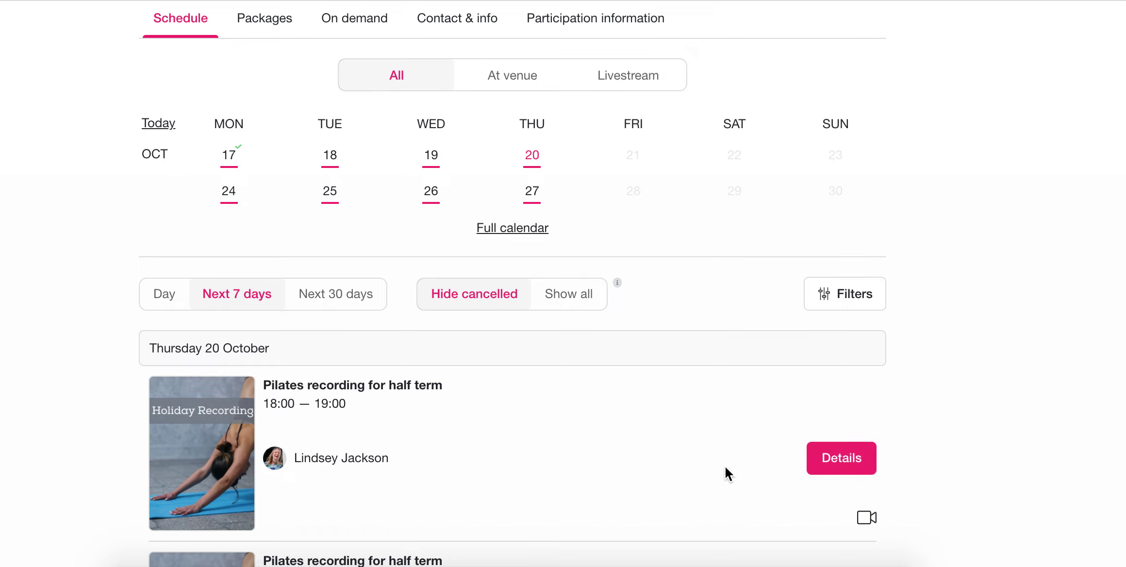
pyautogui.scroll(8, 603, 431)
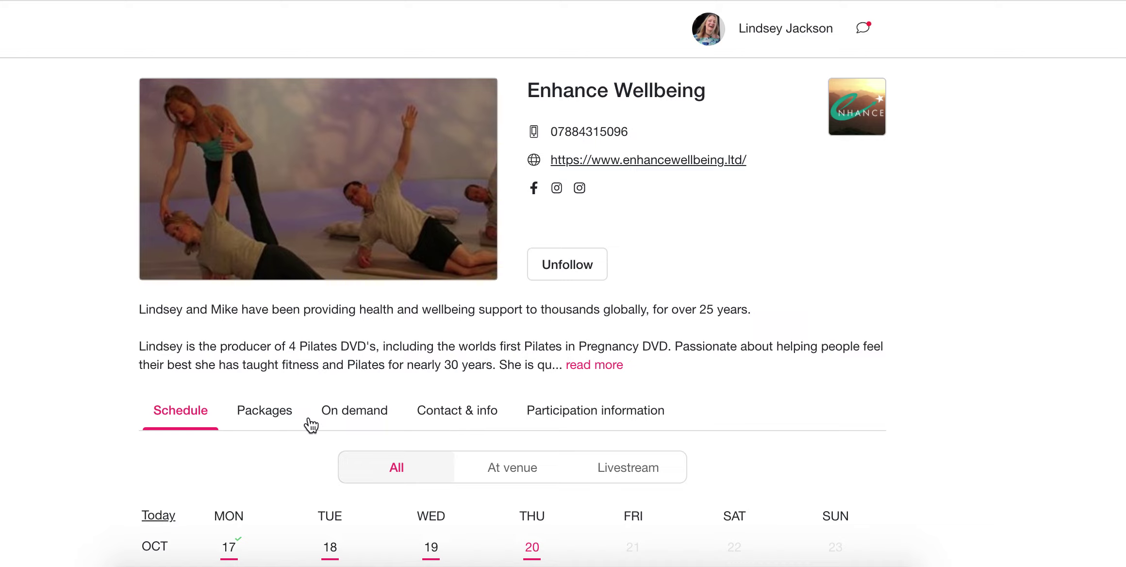
pyautogui.click(265, 418)
# Browse Enhance Wellbeing's memberships and passes, including In Person Classes at £42.25 per month.
pyautogui.scroll(5, 480, 256)
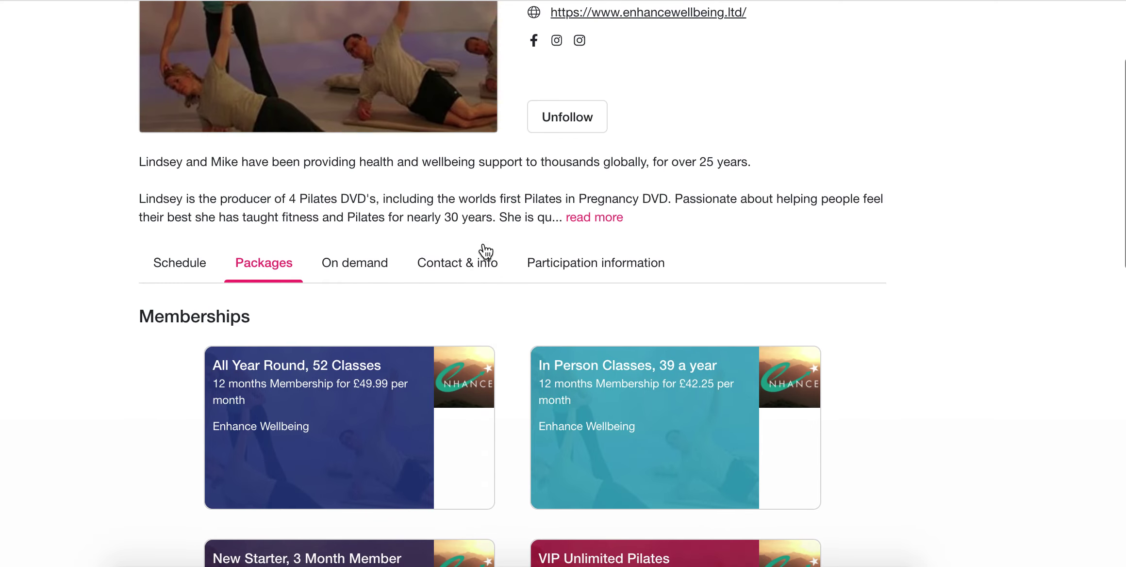
pyautogui.scroll(-10, 486, 251)
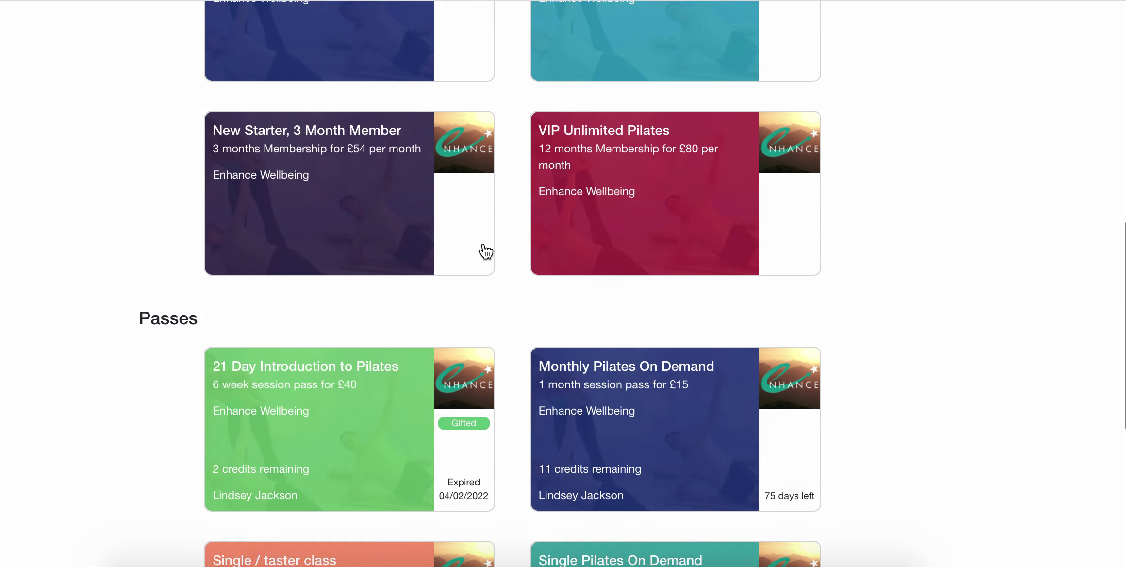
pyautogui.scroll(12, 485, 250)
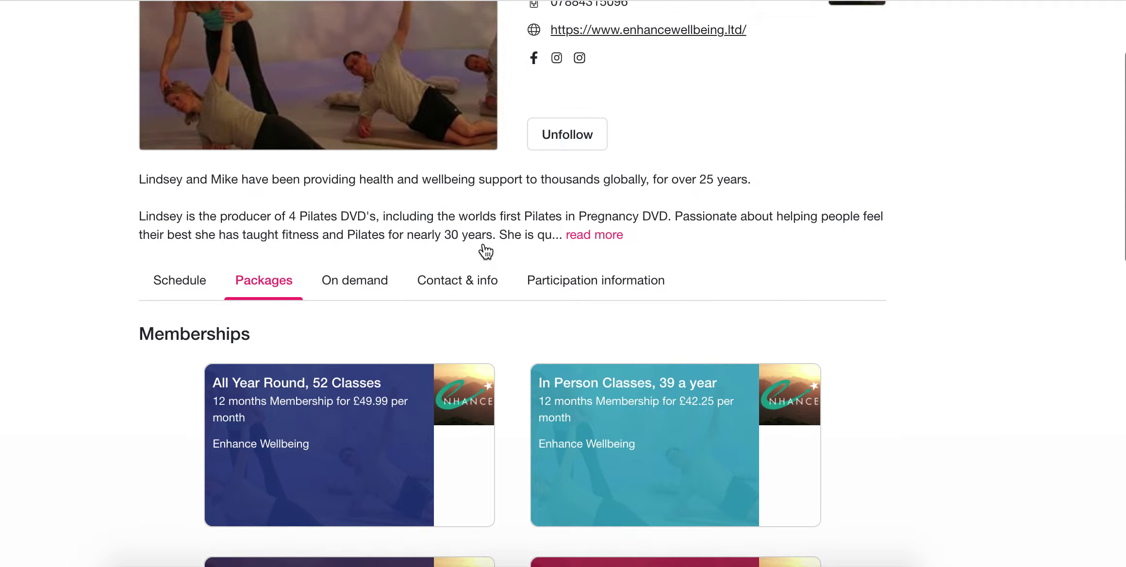
pyautogui.scroll(3, 485, 251)
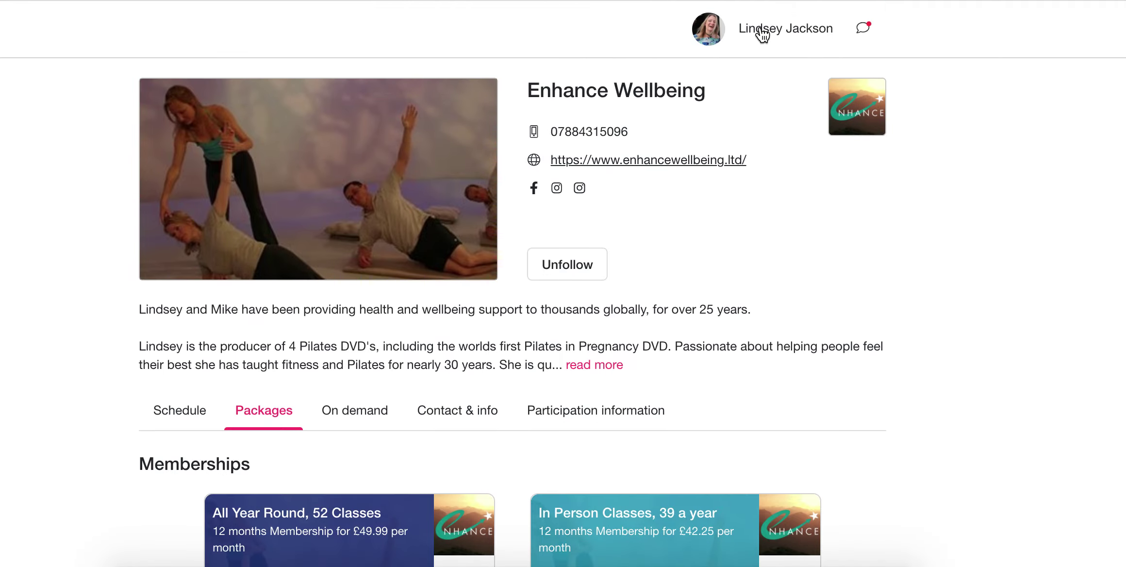
pyautogui.click(762, 34)
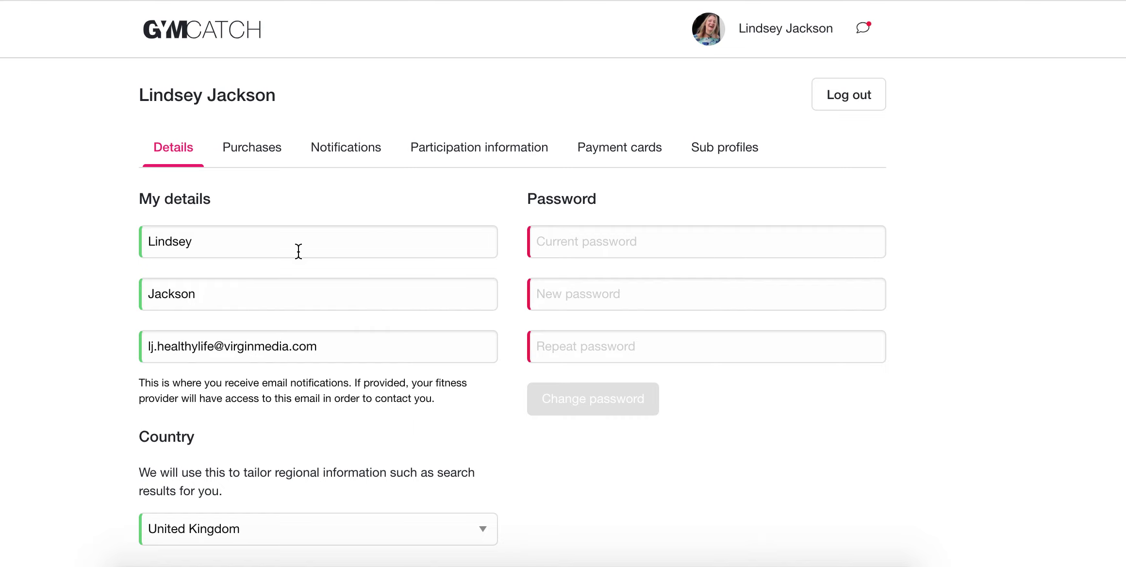
# View the profile's purchases, then its packages showing Monthly Pilates On Demand with 11 credits.
pyautogui.click(252, 148)
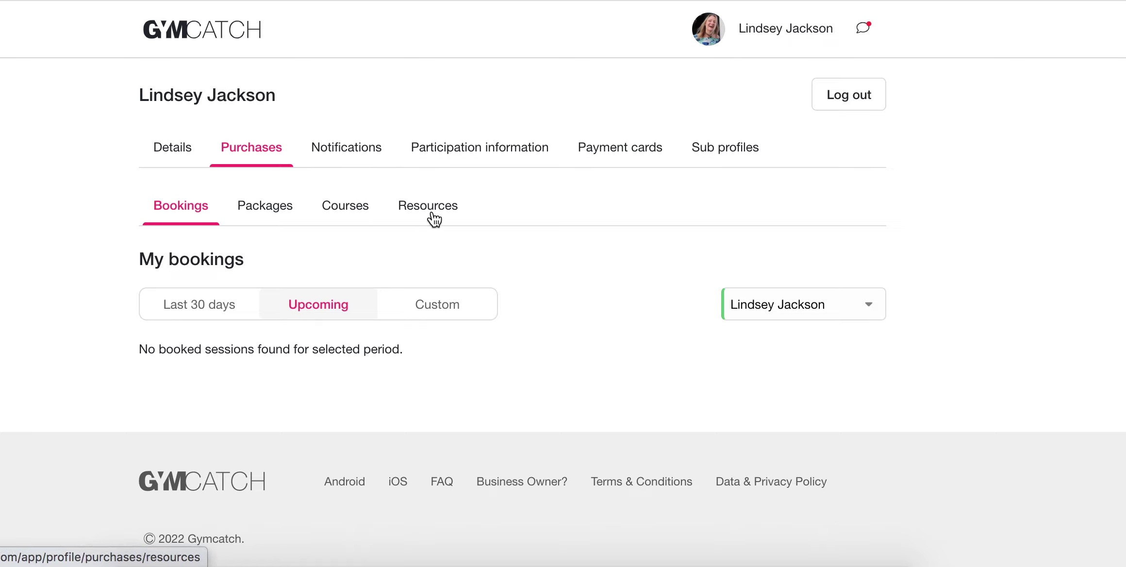
pyautogui.click(270, 214)
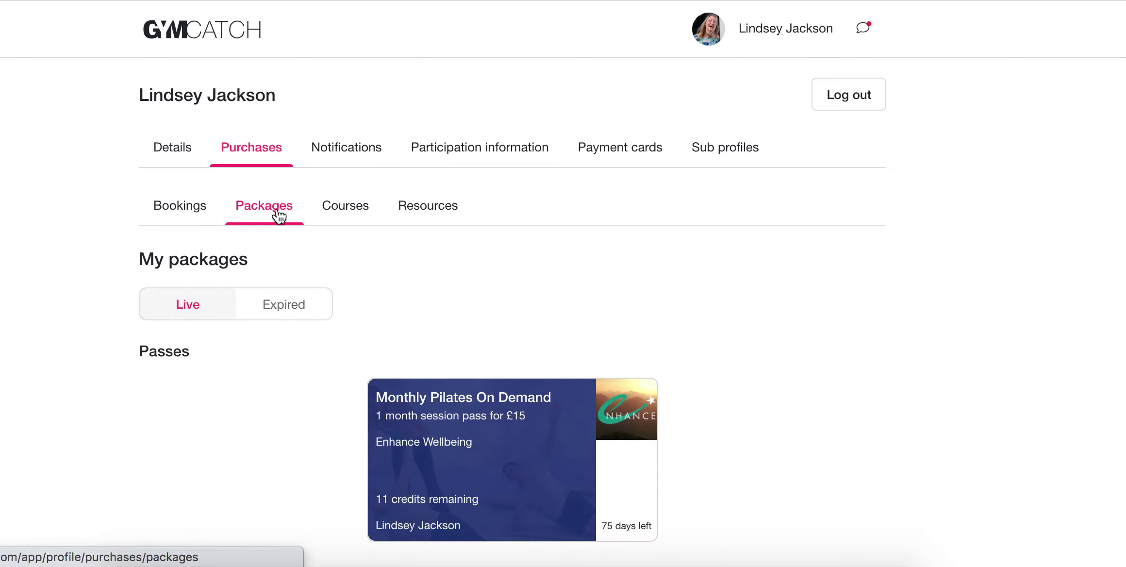
# Review the Monthly Pilates On Demand pass, then reopen Enhance Wellbeing from the home page's providers.
pyautogui.scroll(-3, 509, 422)
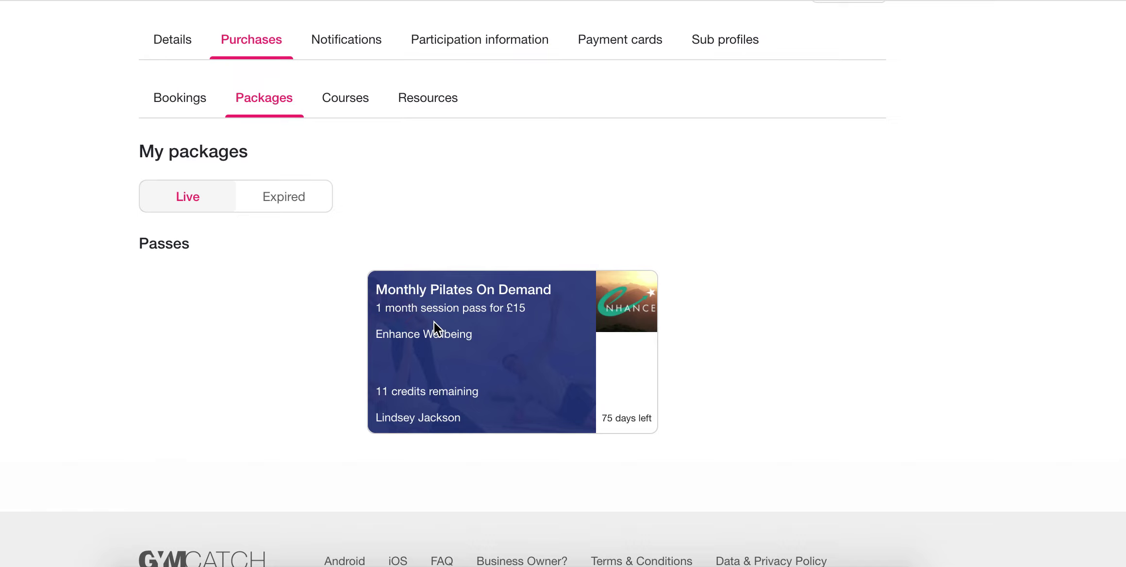
pyautogui.scroll(3, 433, 321)
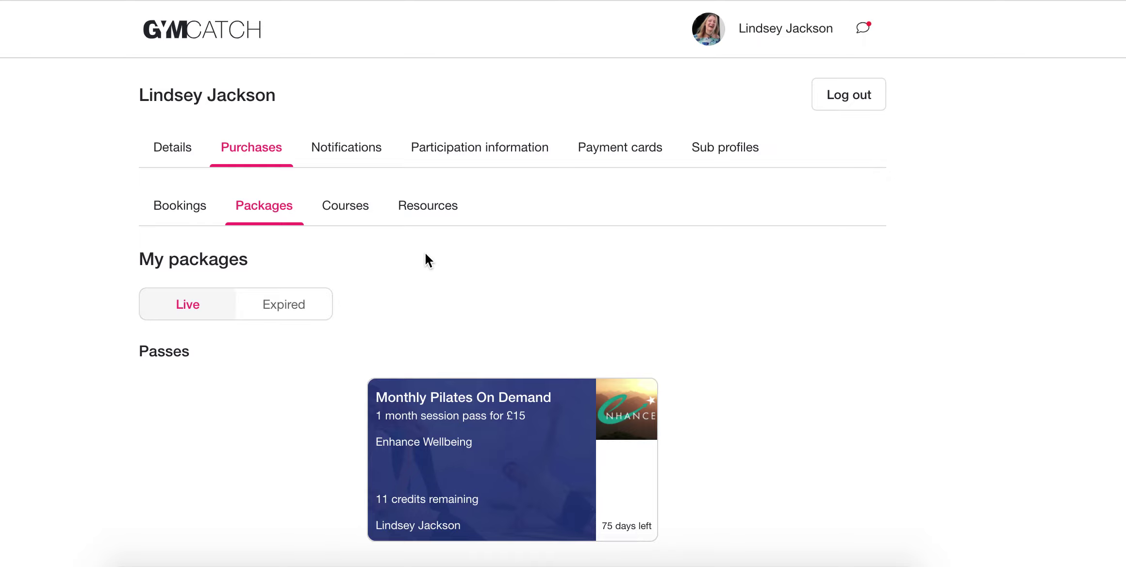
pyautogui.click(208, 34)
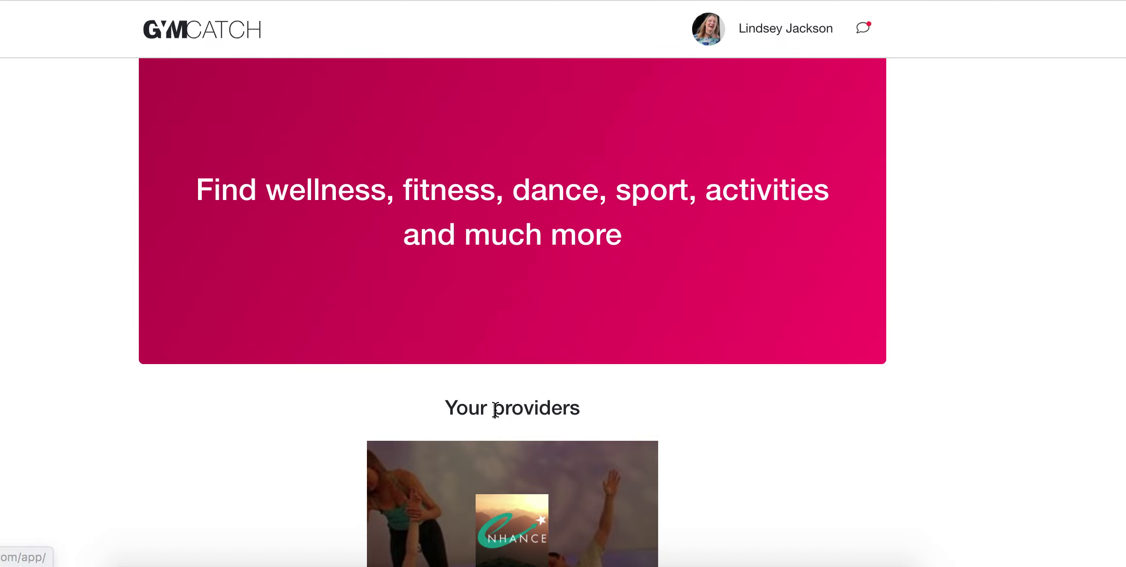
pyautogui.scroll(-6, 506, 401)
pyautogui.click(510, 340)
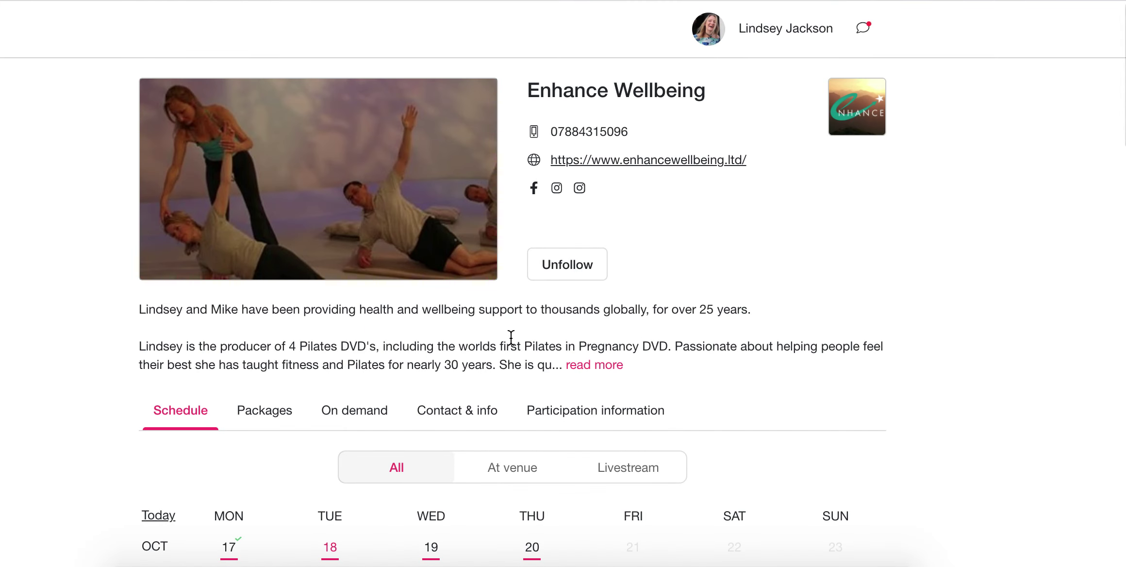
pyautogui.scroll(-5, 511, 337)
pyautogui.scroll(5, 511, 338)
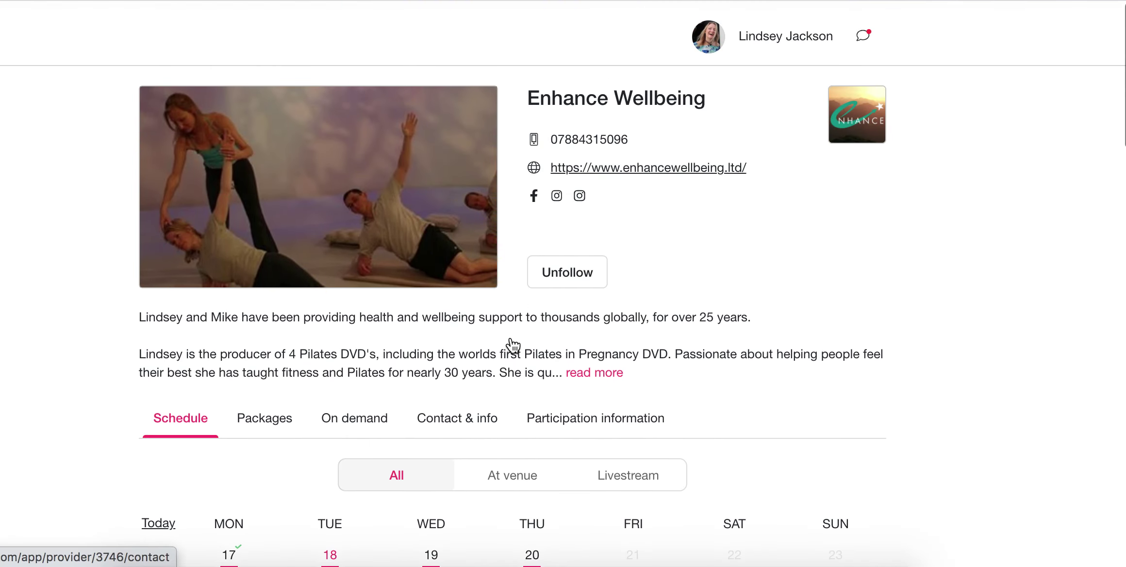